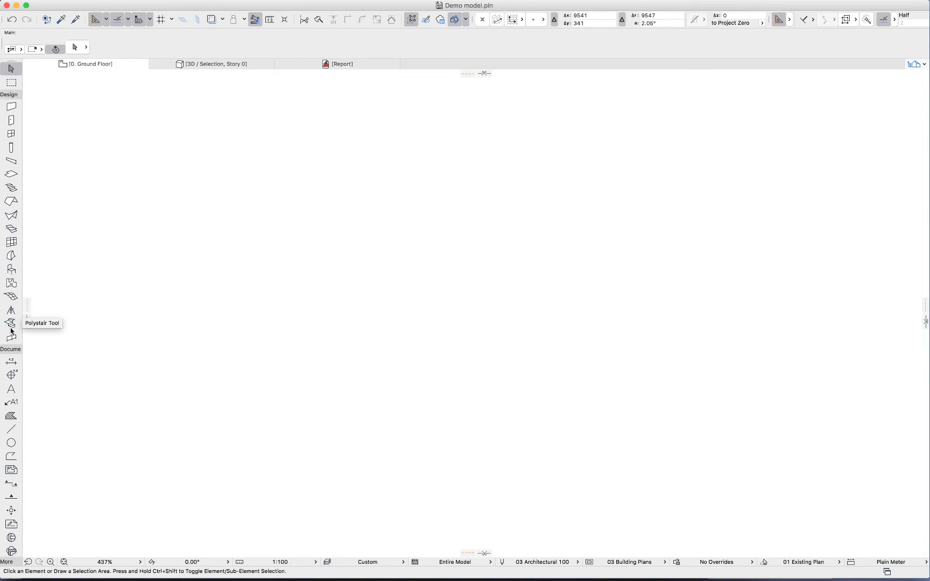
# Open Polystair Default Settings with Cadimage Solid Stair from ARCHICAD Library 20 at 3000 height.
pyautogui.click(11, 330)
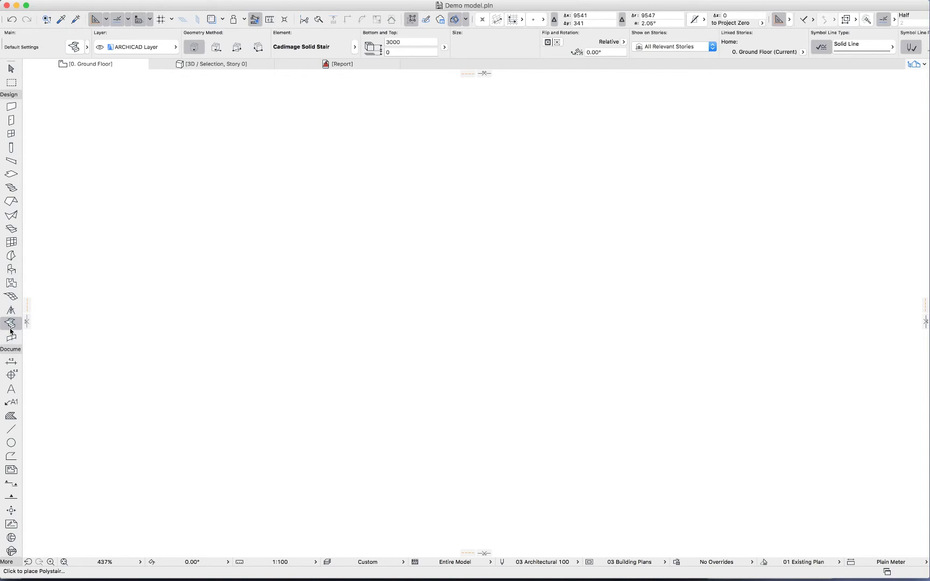
pyautogui.click(13, 342)
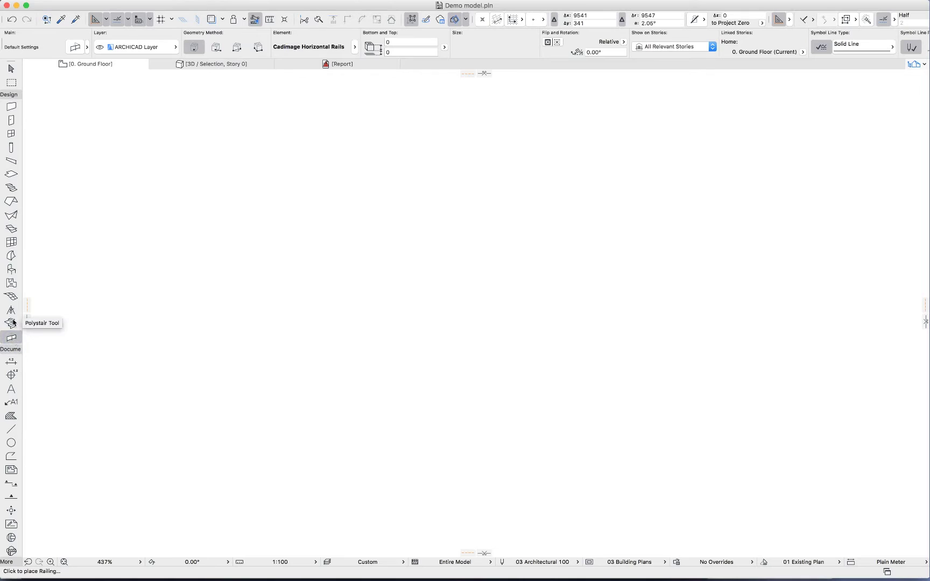
pyautogui.doubleClick(11, 322)
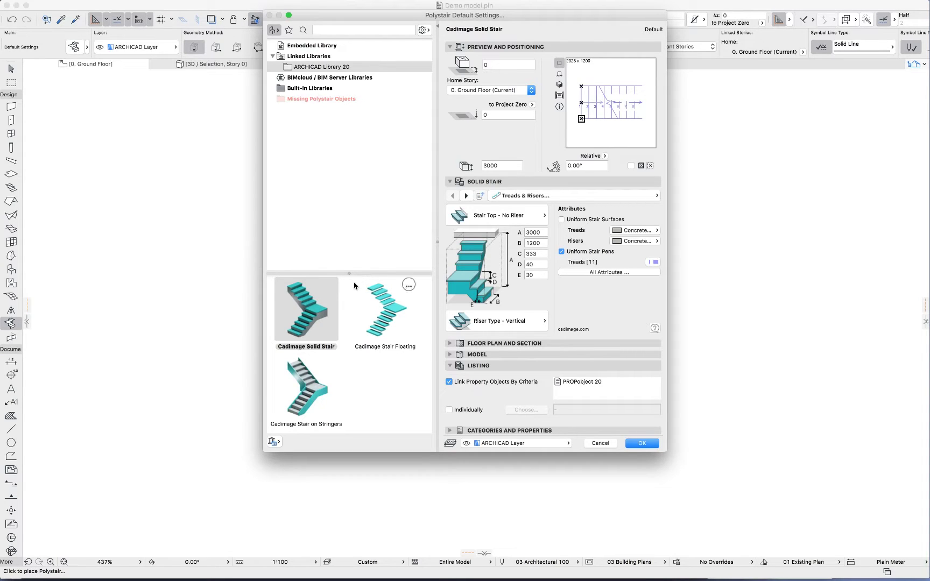
pyautogui.moveTo(319, 317)
pyautogui.click(317, 377)
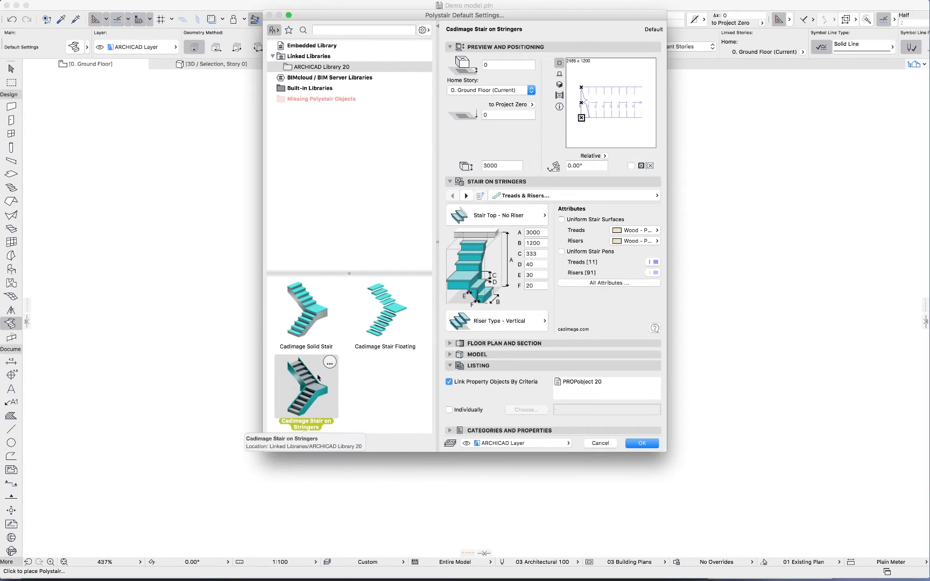
pyautogui.click(390, 326)
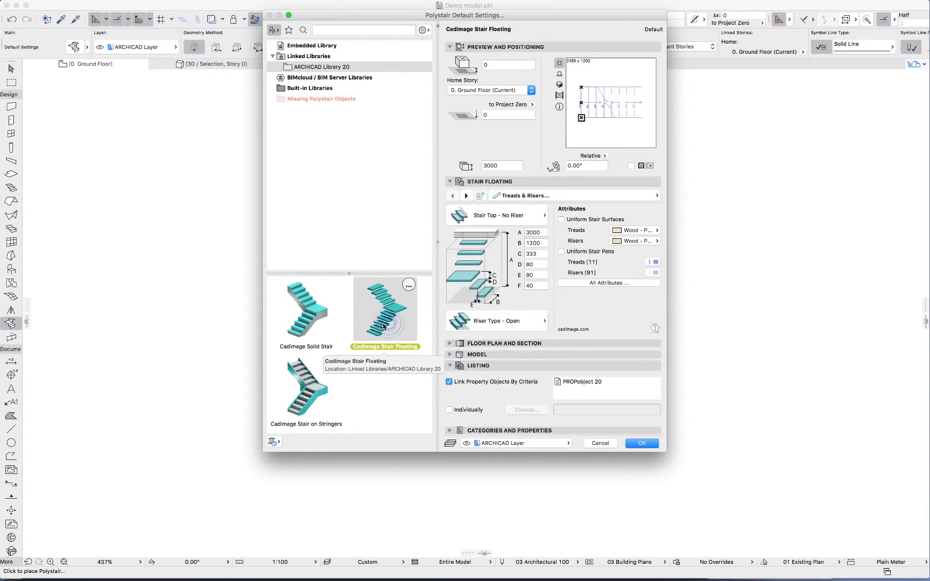
pyautogui.click(309, 311)
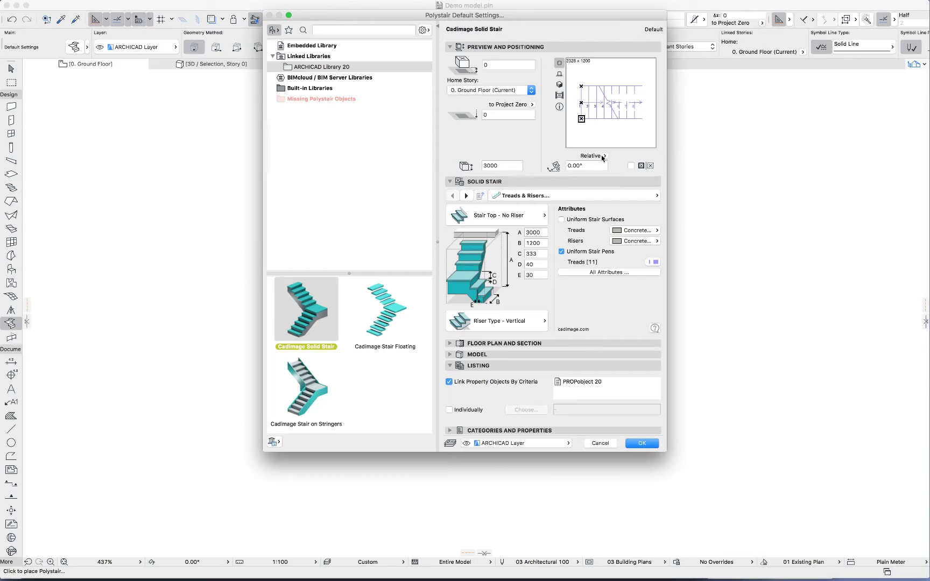
# Review the stair's Structure, Floor Plan Symbol, Head Clearance and Attributes settings pages.
pyautogui.click(630, 195)
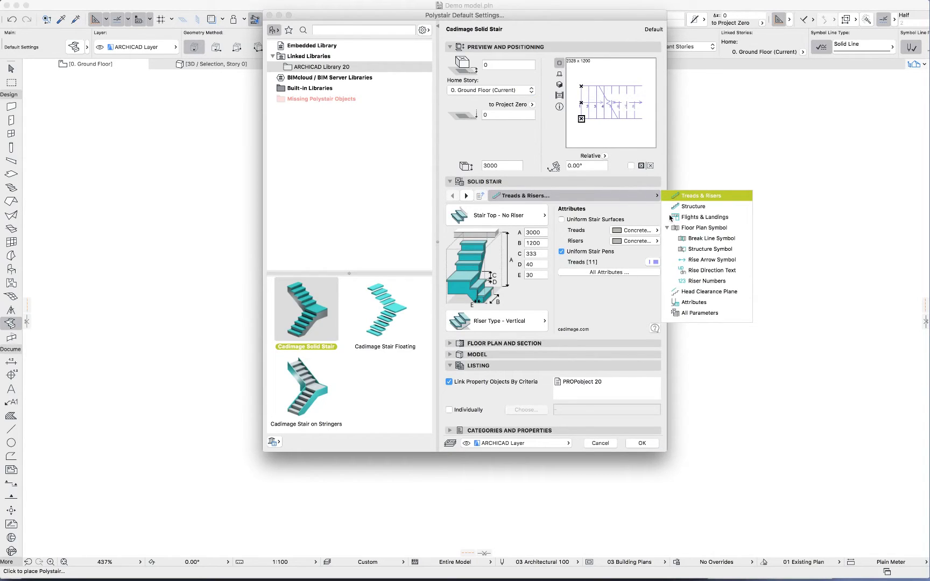
pyautogui.click(686, 206)
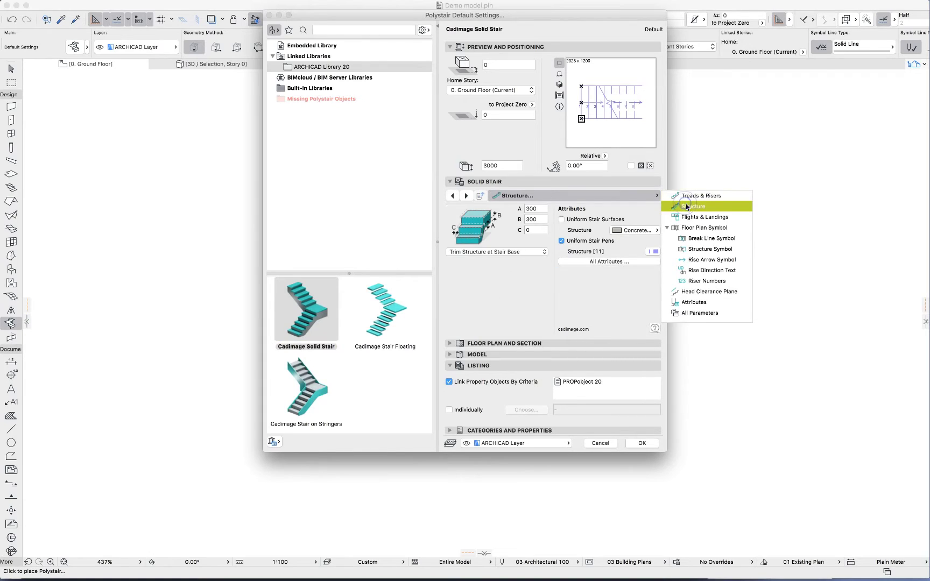
pyautogui.click(702, 228)
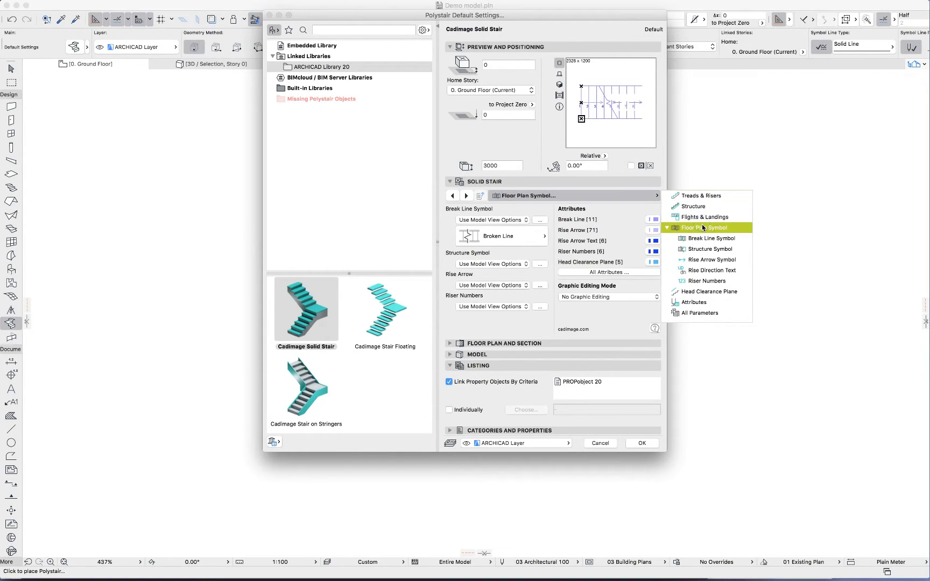
pyautogui.click(696, 290)
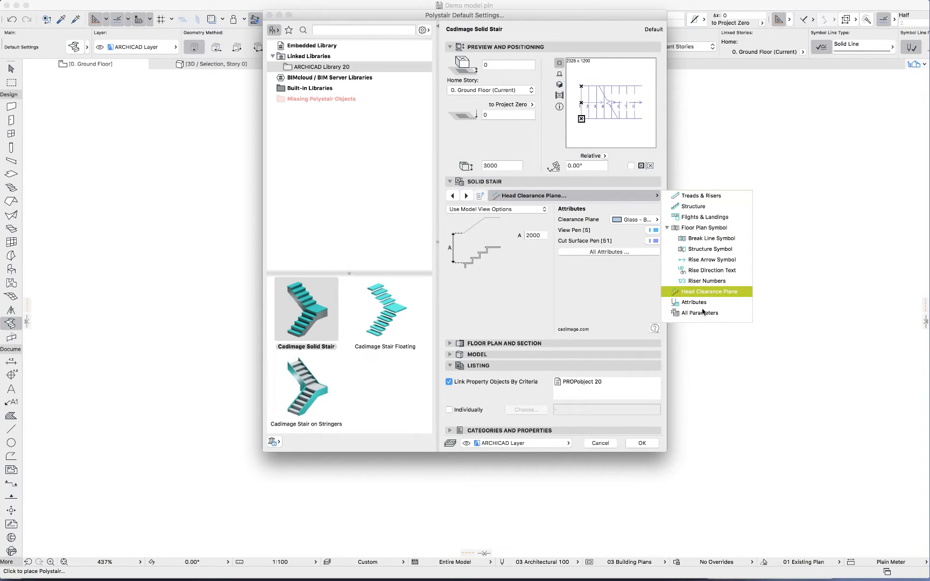
pyautogui.click(702, 302)
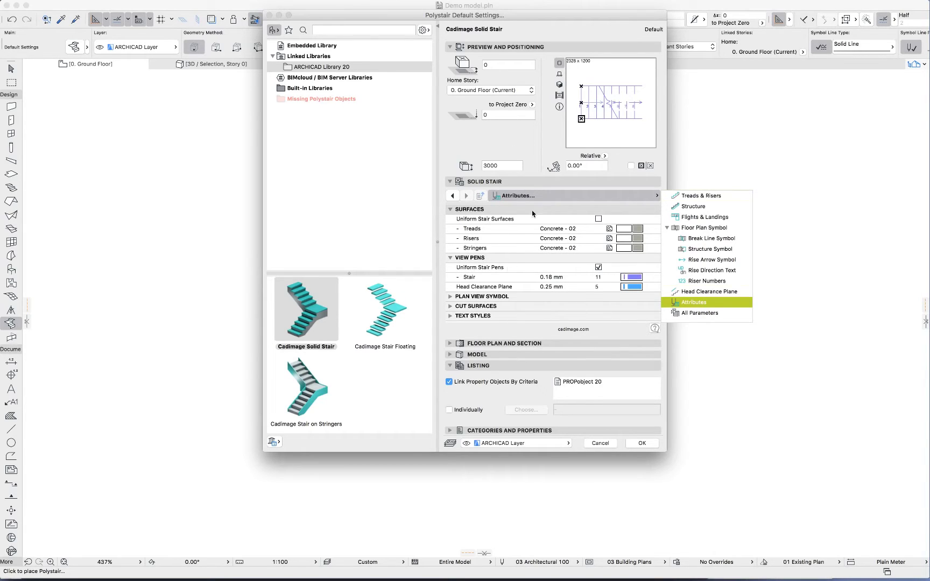
# On Treads & Risers, set stair width B to 1000 with a middle-left anchor, and confirm.
pyautogui.click(694, 196)
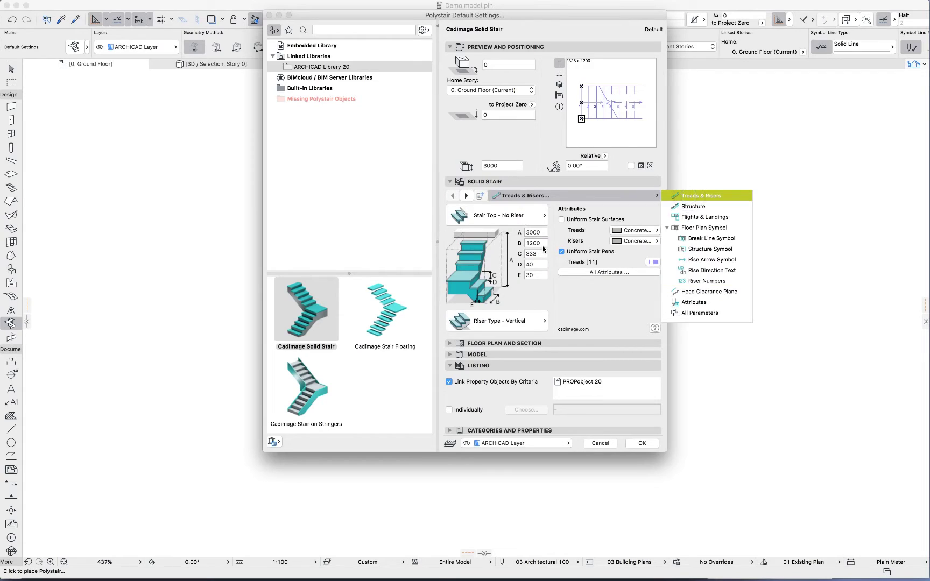
pyautogui.doubleClick(535, 243)
pyautogui.write('1')
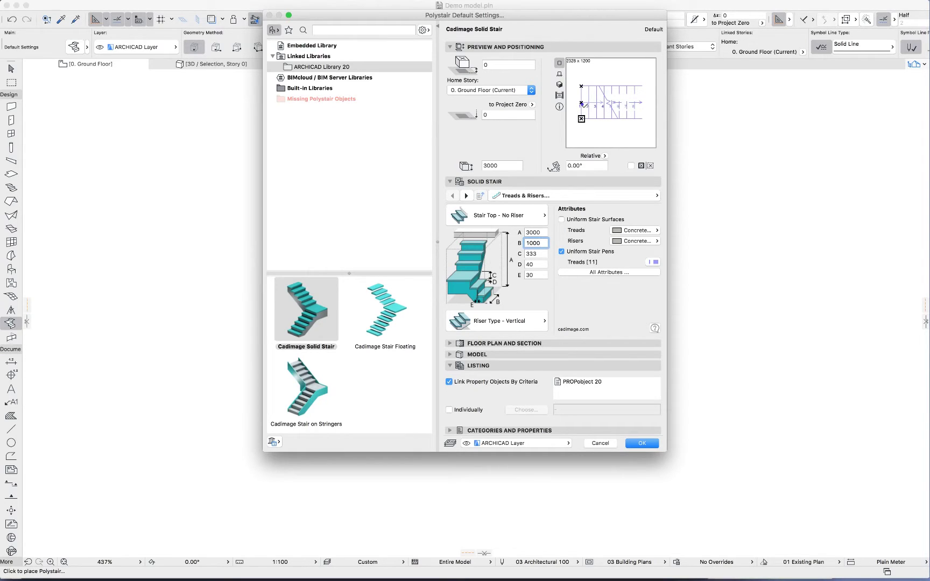
pyautogui.click(581, 103)
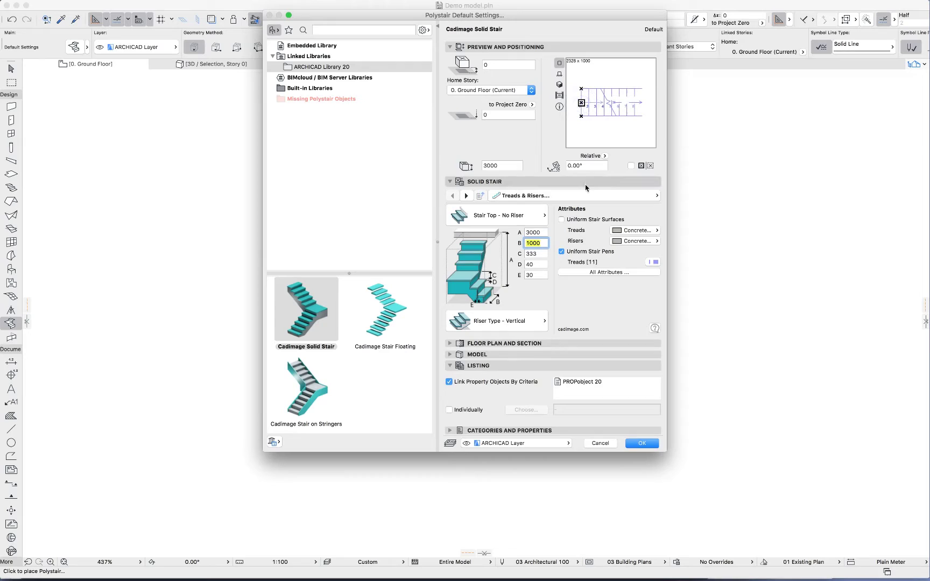
pyautogui.click(647, 442)
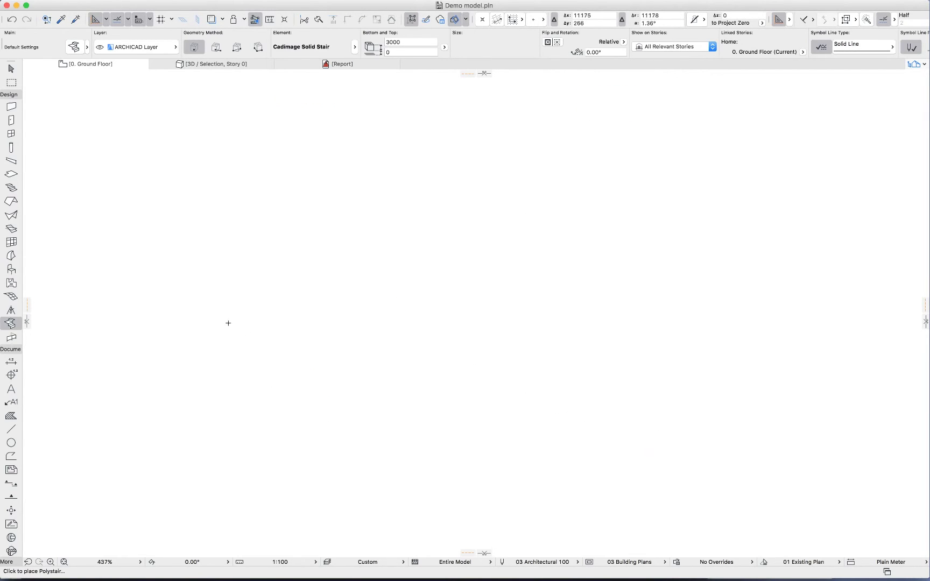
# Trace the first straight flight rightward from the start point, removing two misplaced path nodes.
pyautogui.click(195, 146)
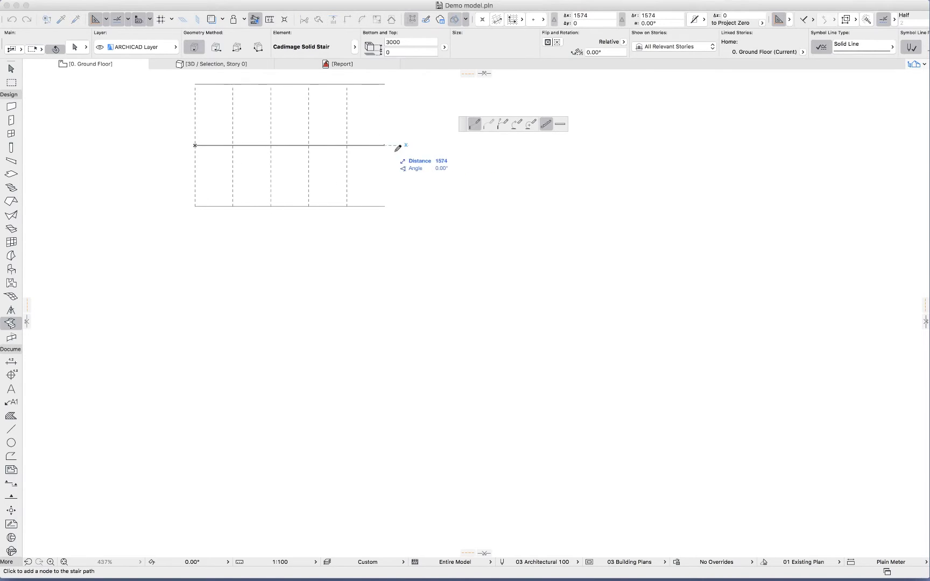
pyautogui.click(425, 145)
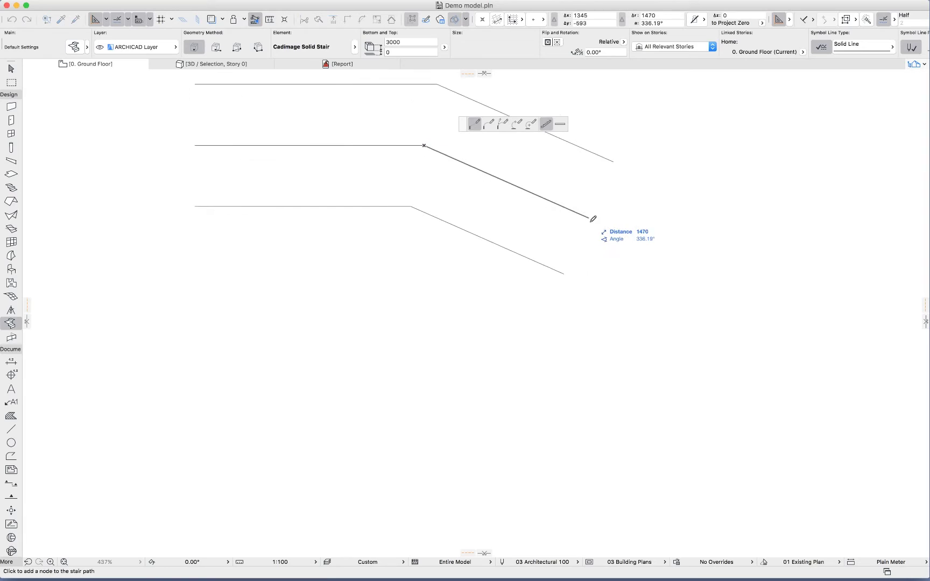
pyautogui.click(595, 216)
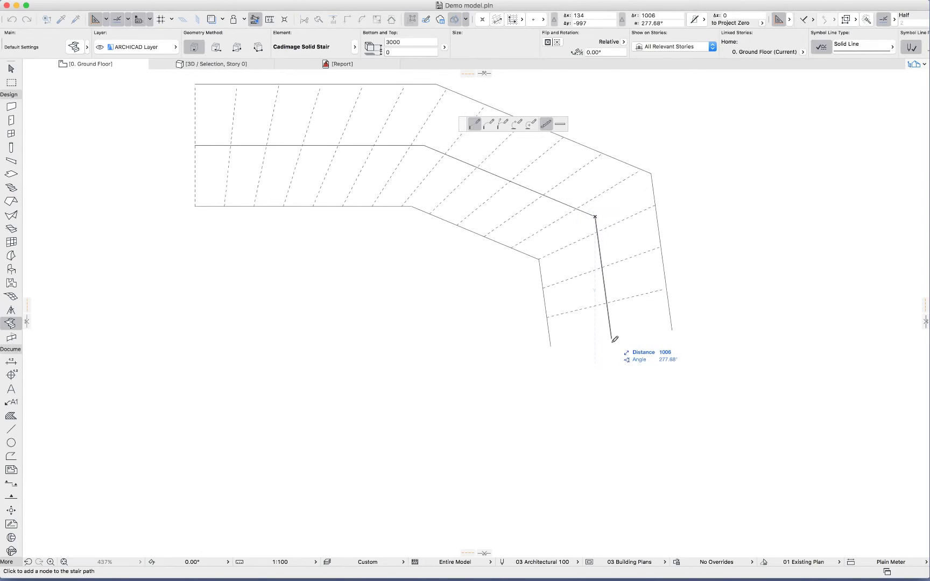
pyautogui.press('BackSpace')
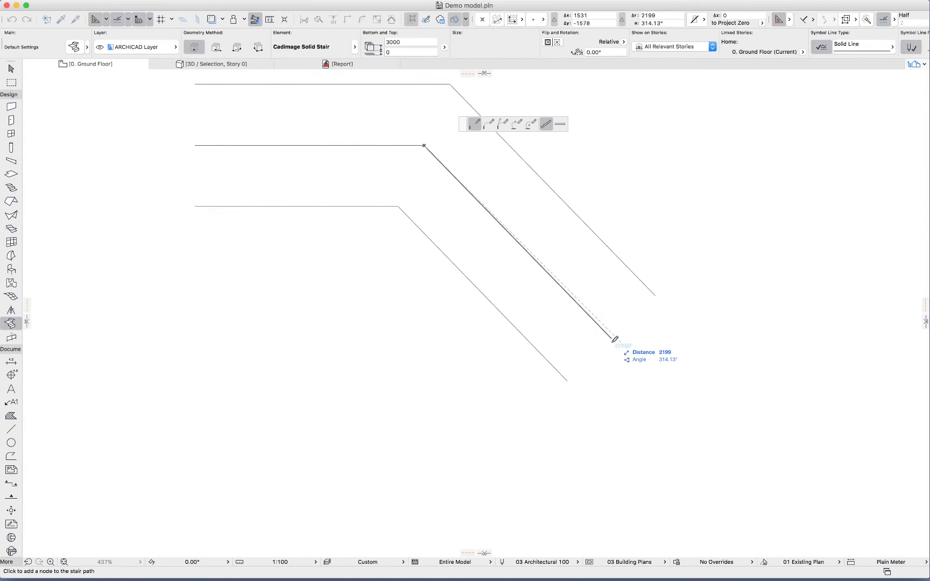
pyautogui.press('BackSpace')
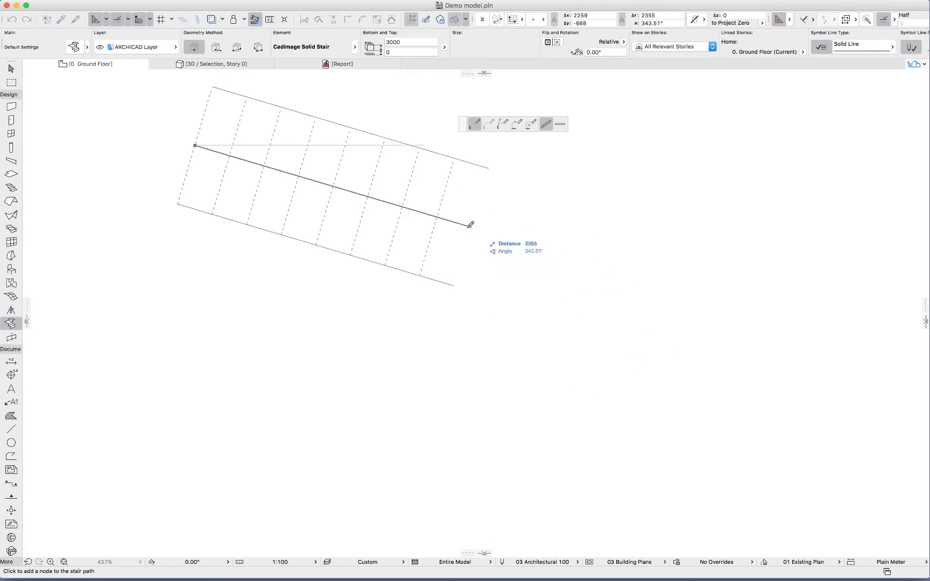
pyautogui.click(418, 146)
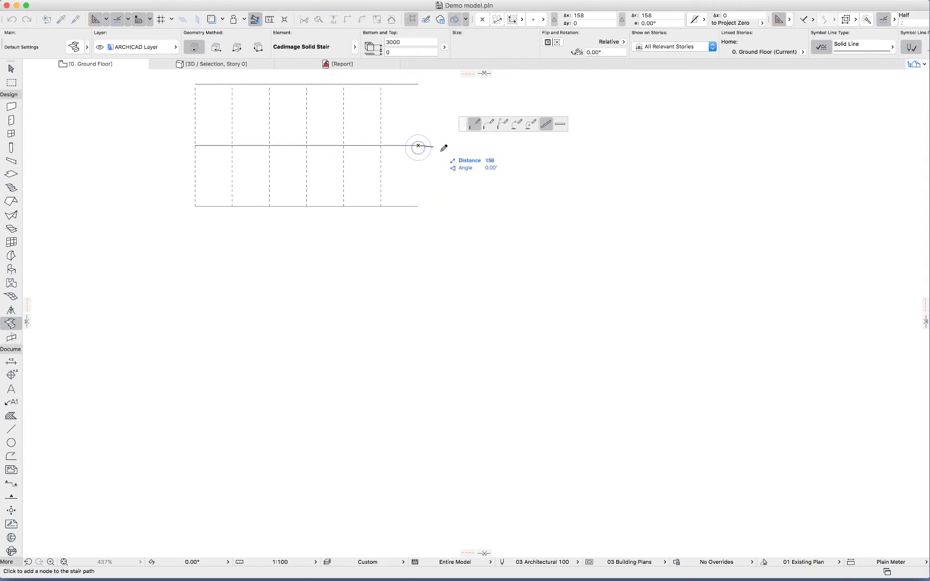
pyautogui.click(490, 124)
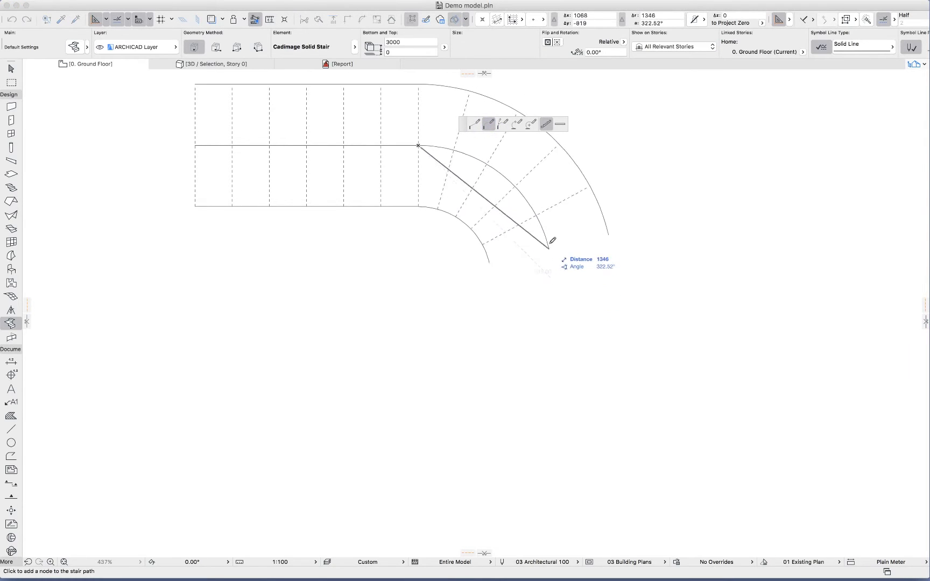
pyautogui.click(503, 124)
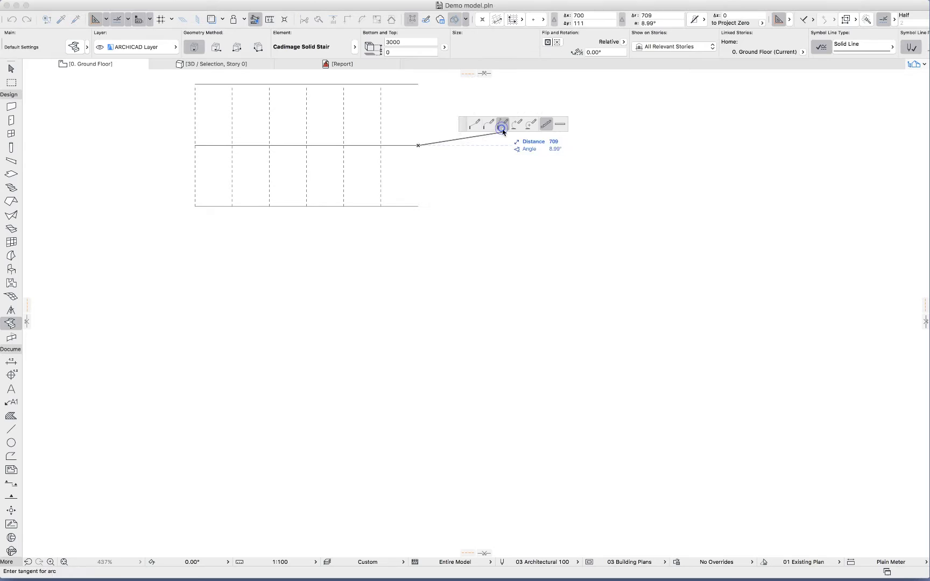
pyautogui.click(566, 185)
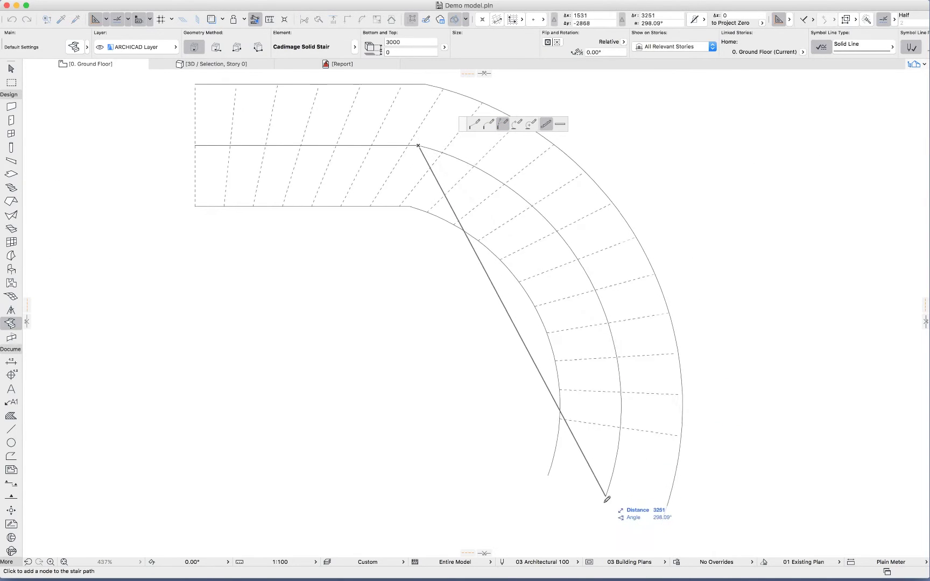
pyautogui.click(517, 125)
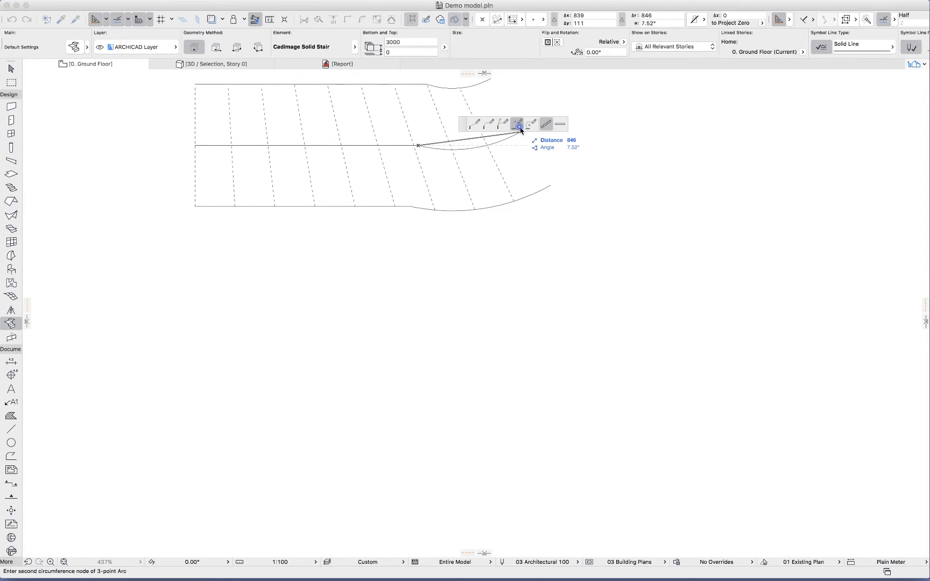
pyautogui.click(574, 163)
pyautogui.click(709, 323)
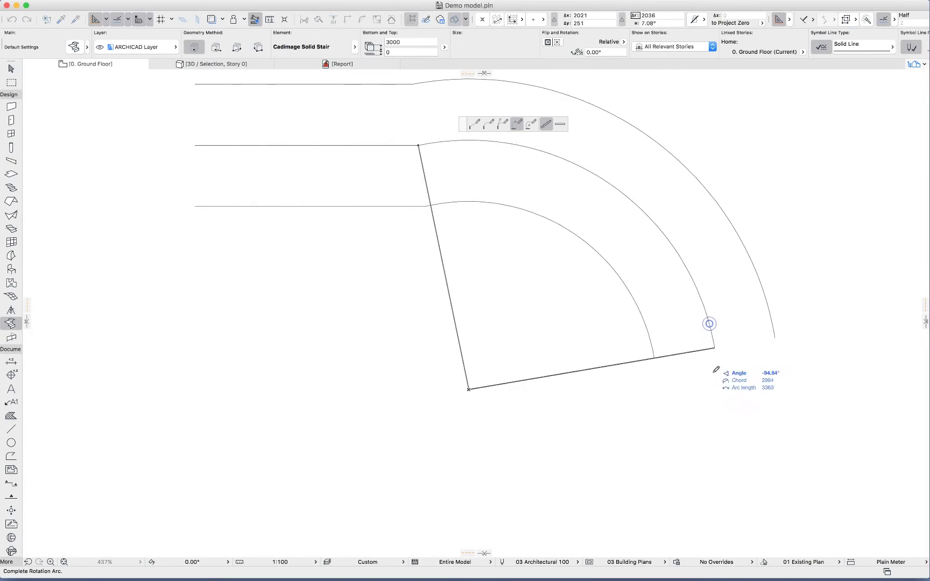
pyautogui.click(532, 124)
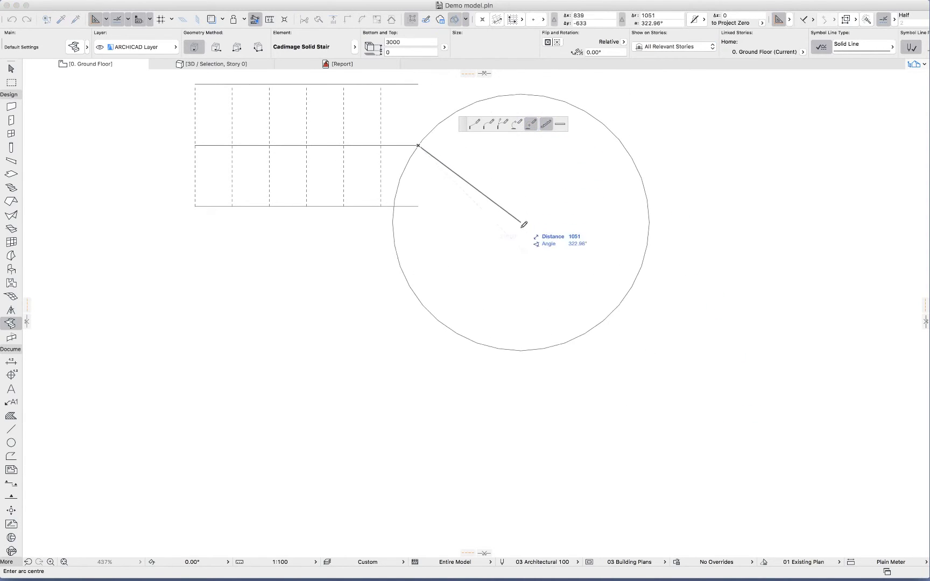
pyautogui.click(505, 267)
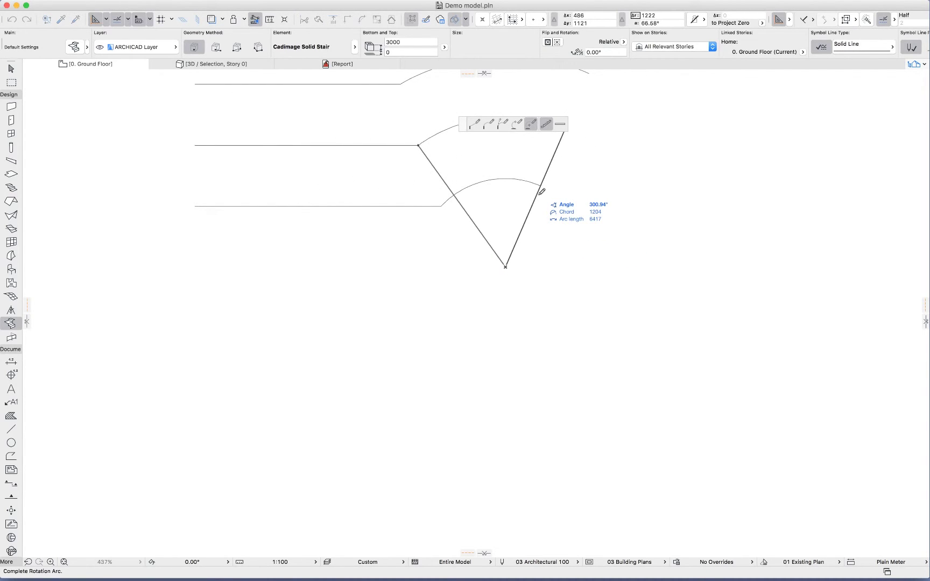
pyautogui.press('Escape')
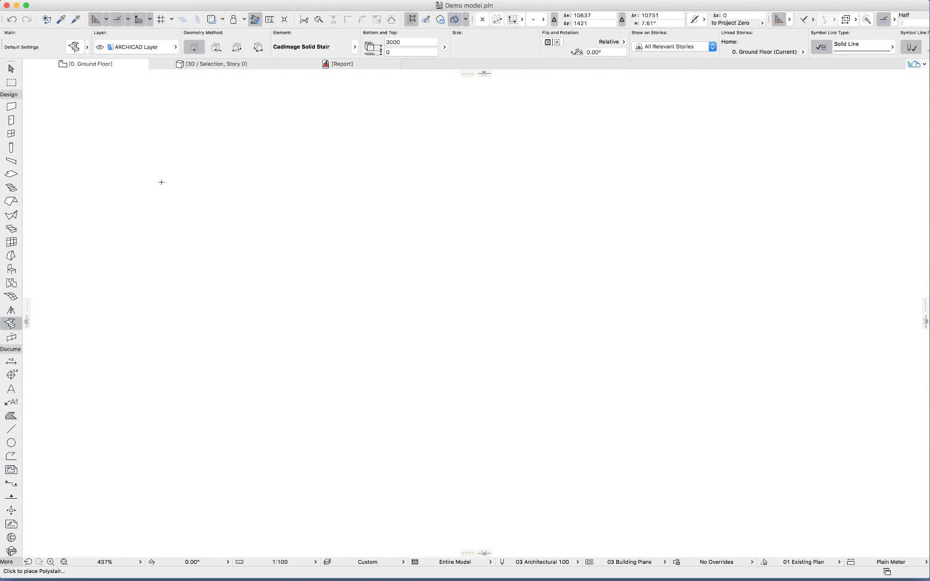
# Start the stair path with trial diagonal and downward runs, then remove those two nodes.
pyautogui.click(161, 181)
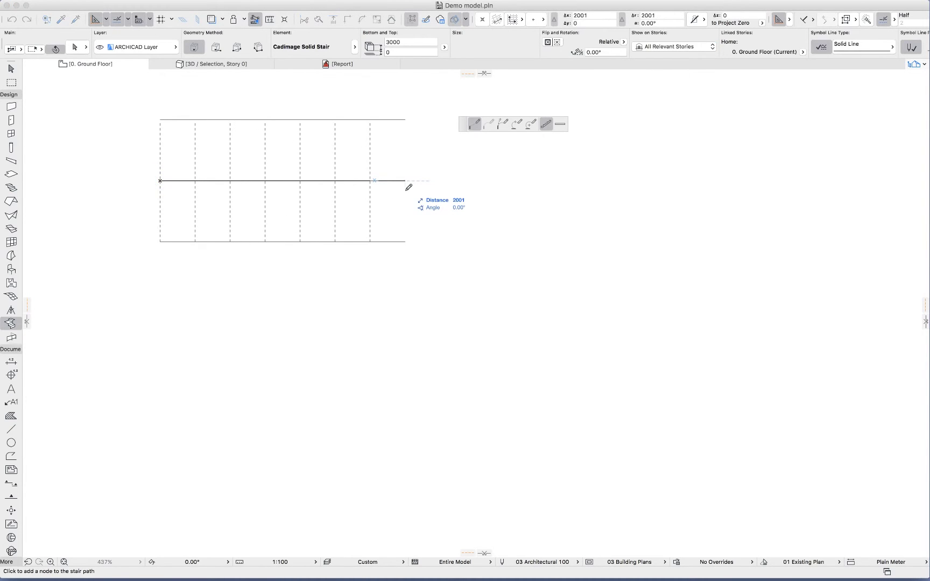
pyautogui.click(405, 182)
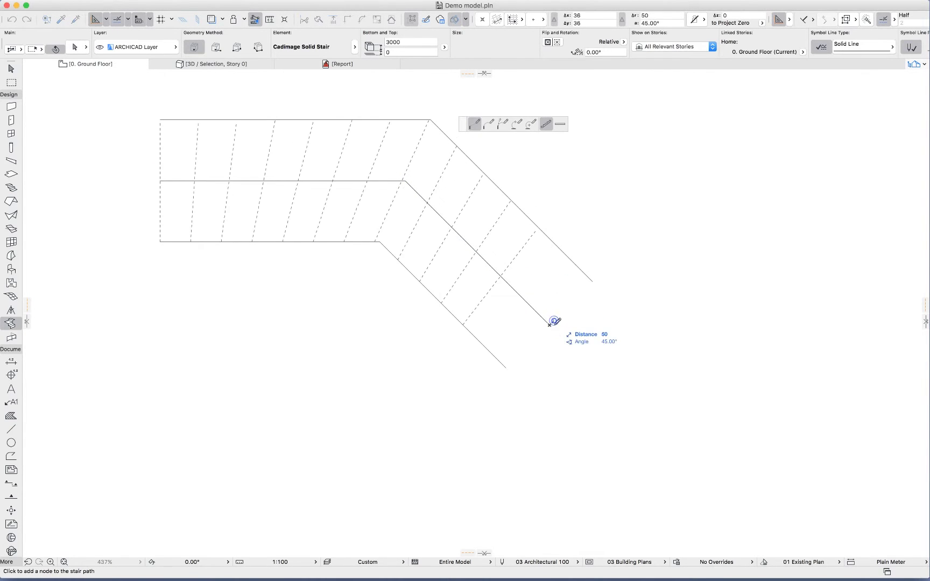
pyautogui.click(549, 324)
pyautogui.click(549, 503)
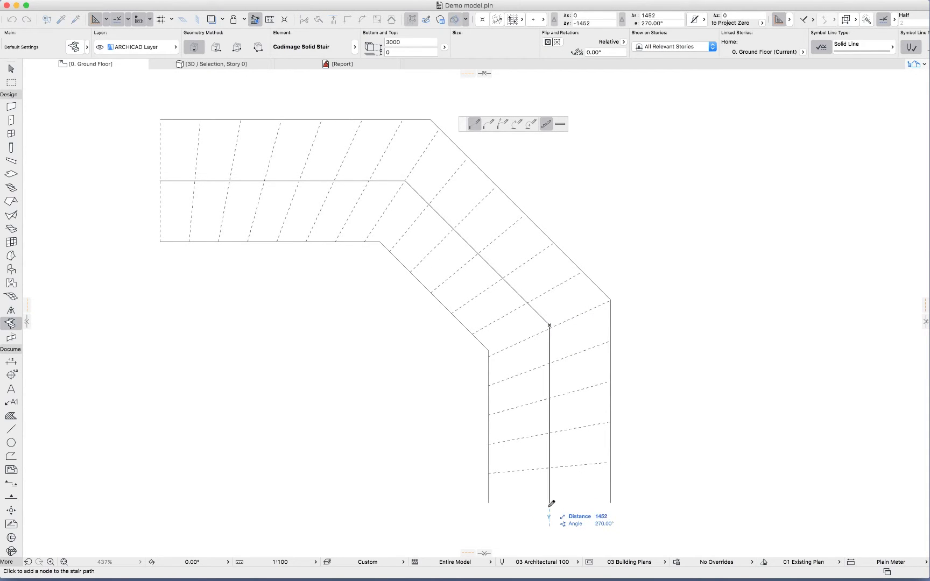
pyautogui.press('BackSpace')
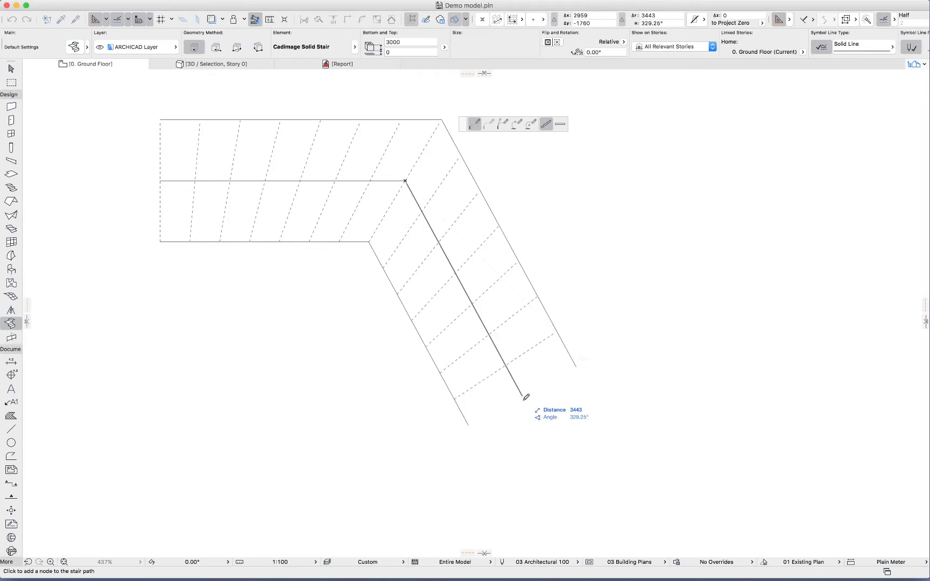
pyautogui.press('BackSpace')
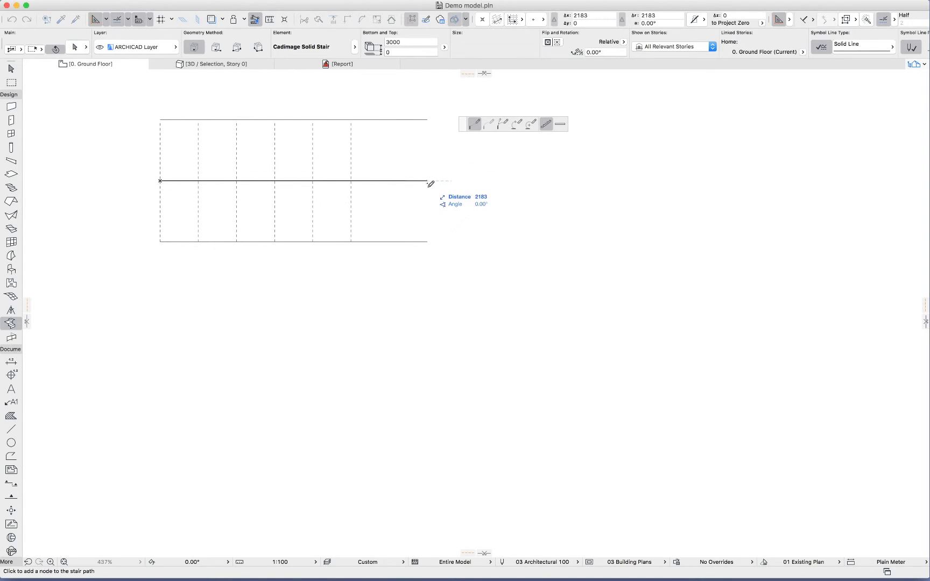
# Add a 500 horizontal run, then a downward run, and finish the L-shaped stair.
pyautogui.click(427, 181)
pyautogui.press('x')
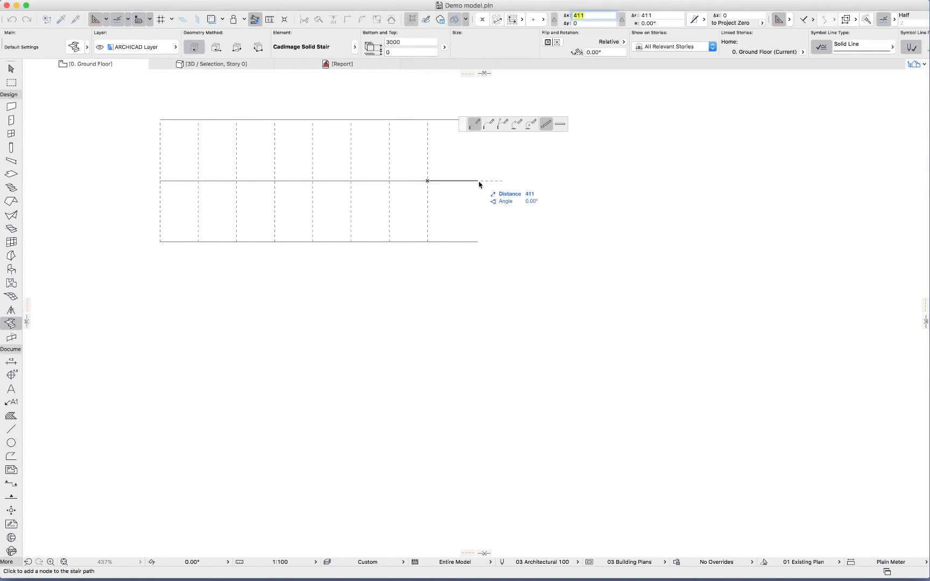
pyautogui.press('Return')
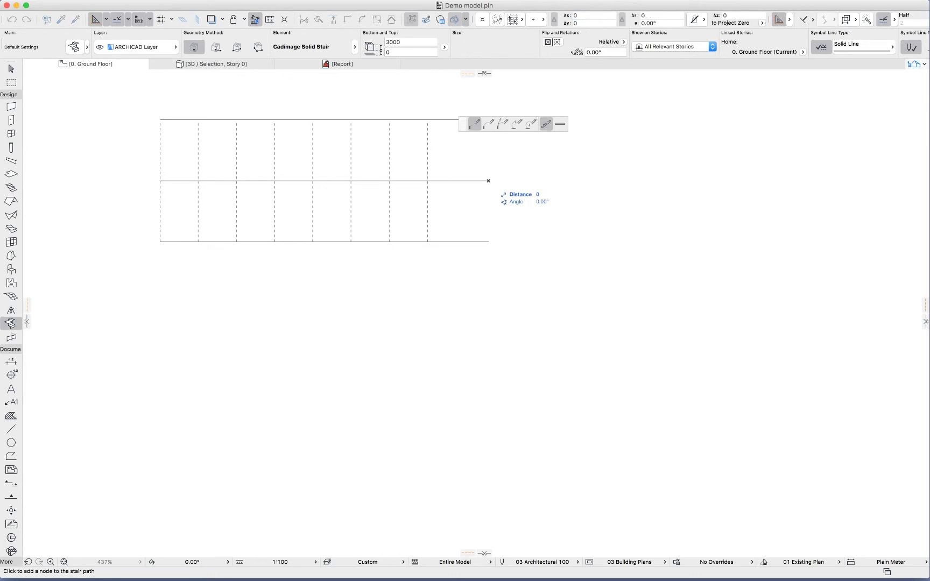
pyautogui.press('y')
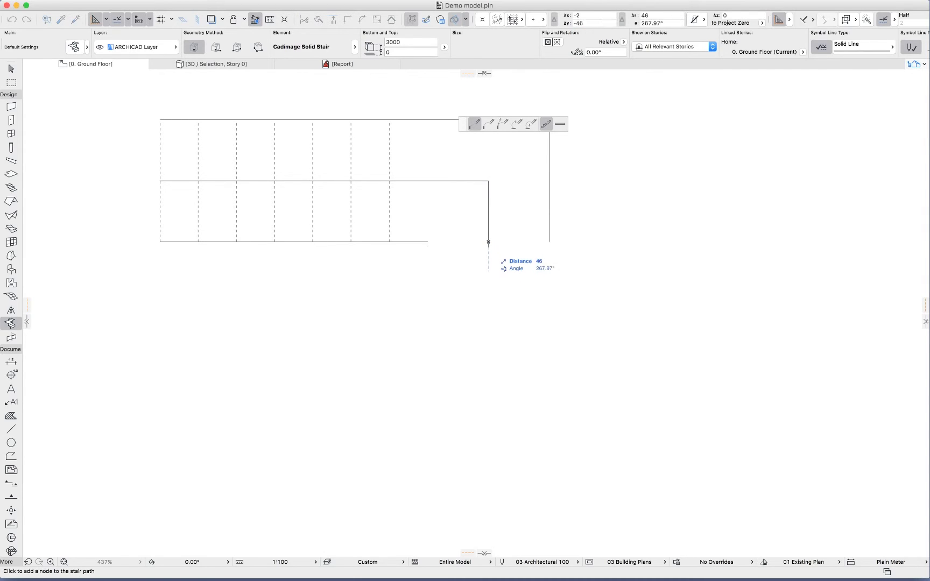
pyautogui.click(487, 458)
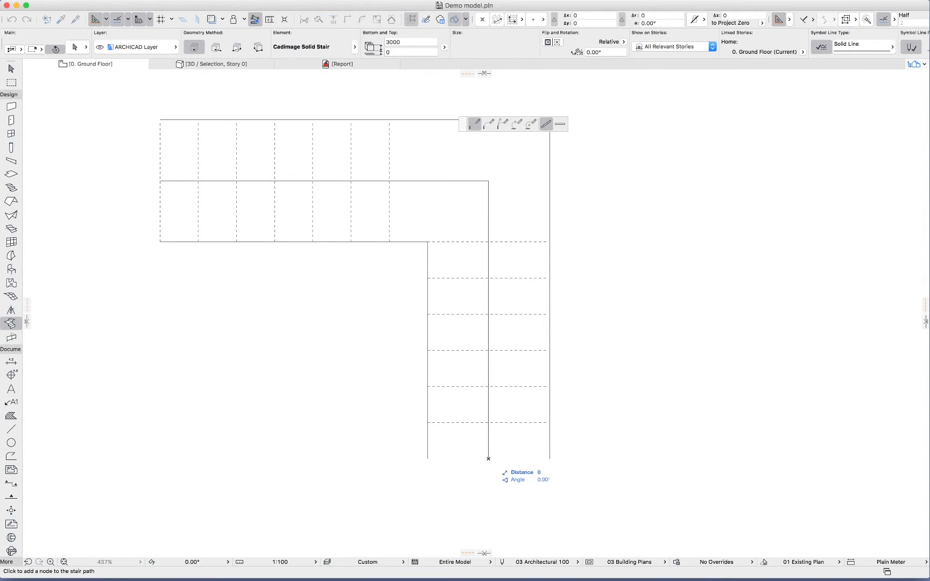
pyautogui.click(488, 458)
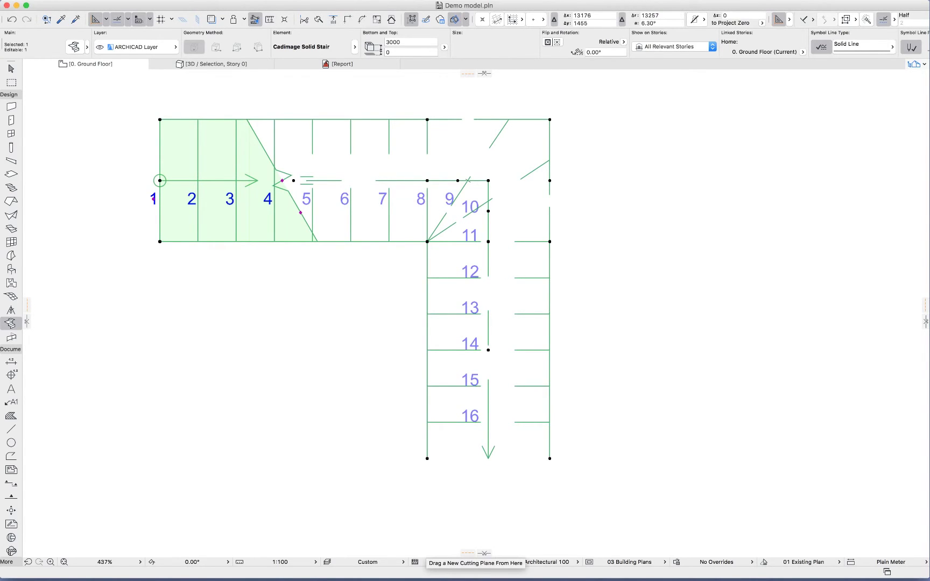
# Select the stair, zoom in, and move its break line from step 4 to after step 11.
pyautogui.press('super+a')
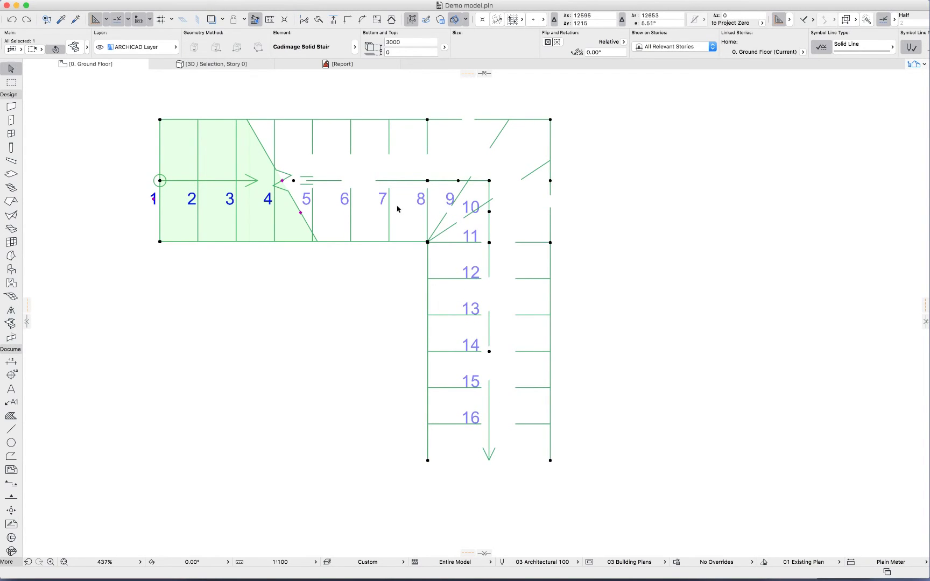
pyautogui.scroll(1, 359, 207)
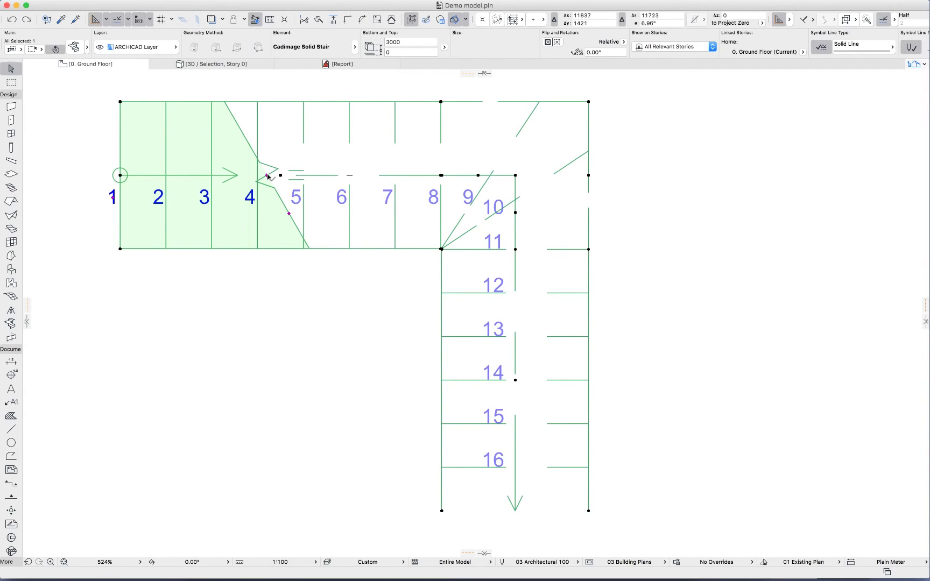
pyautogui.click(266, 174)
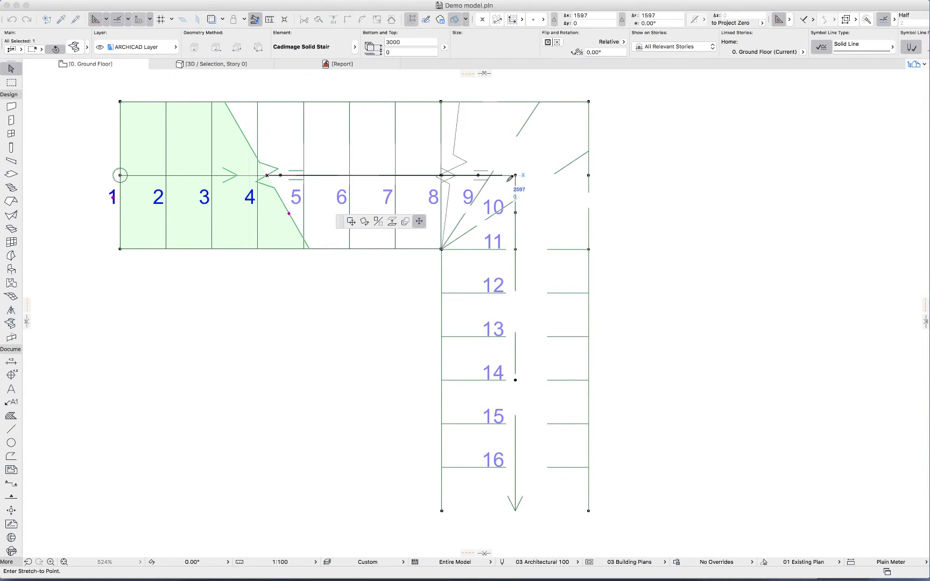
pyautogui.click(514, 275)
# Set the stair's Floor Plan Symbol Graphic Editing Mode to Edit Tread Shapes.
pyautogui.doubleClick(416, 198)
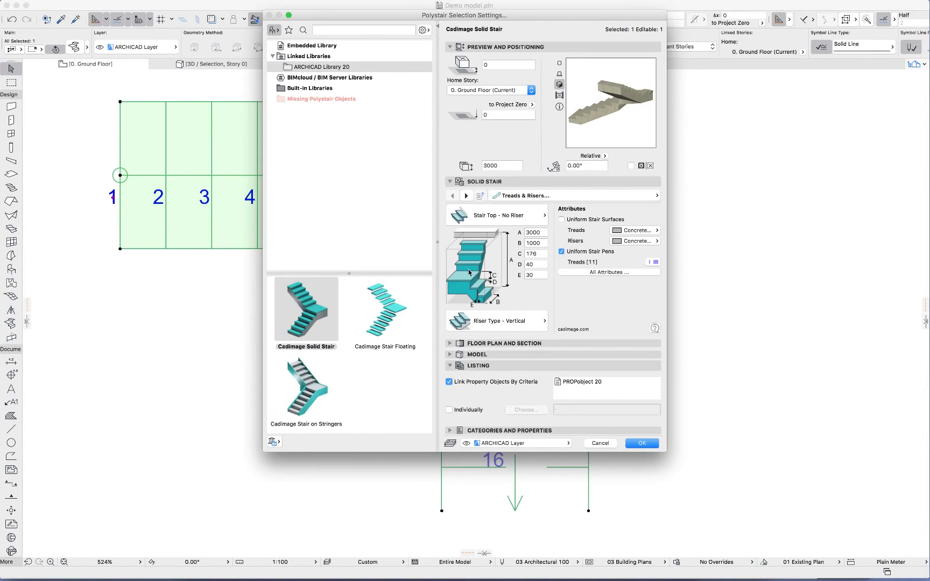
pyautogui.click(626, 198)
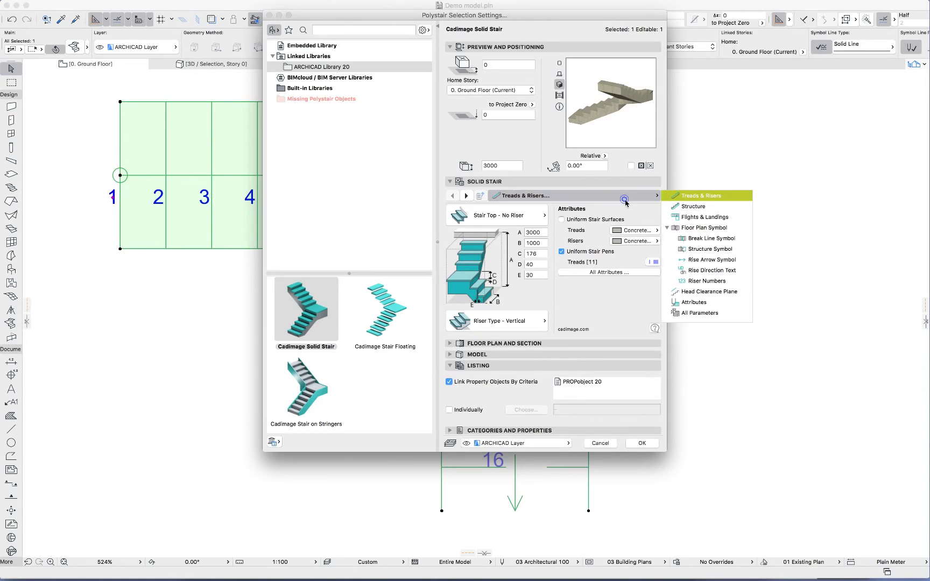
pyautogui.click(702, 230)
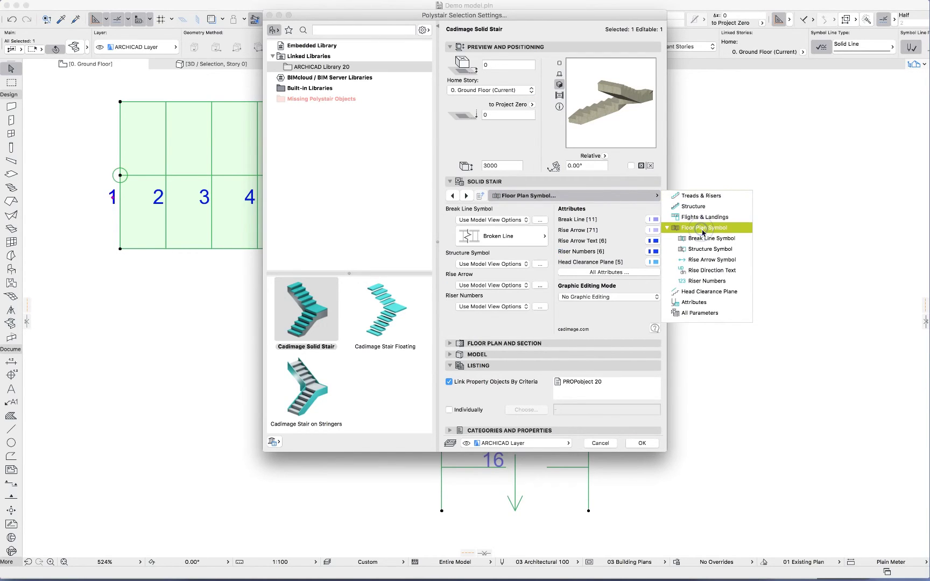
pyautogui.click(601, 297)
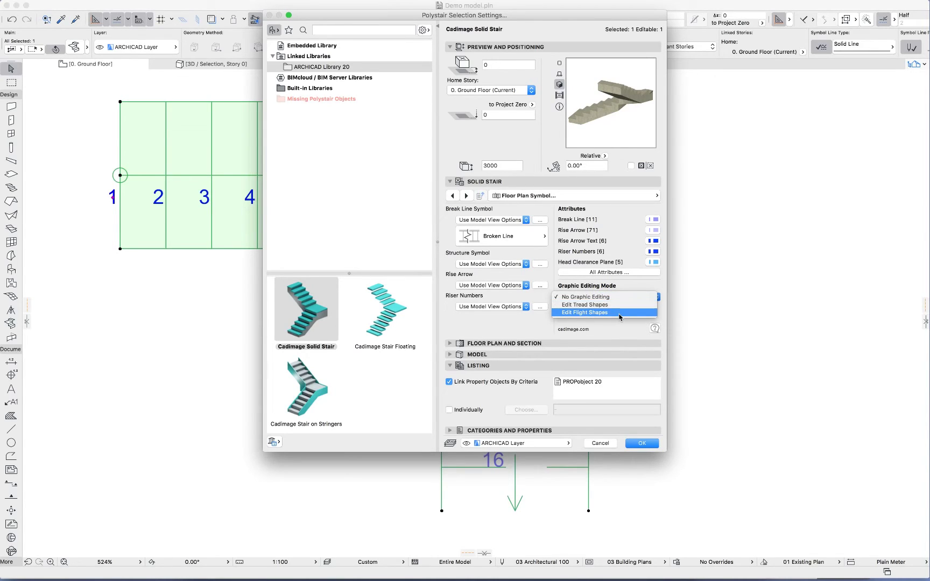
pyautogui.click(618, 306)
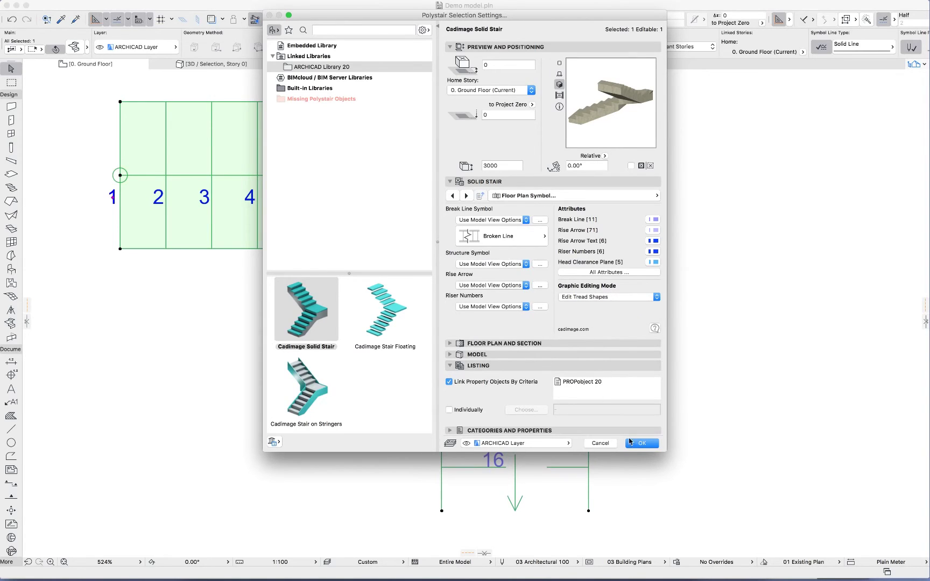
pyautogui.click(640, 443)
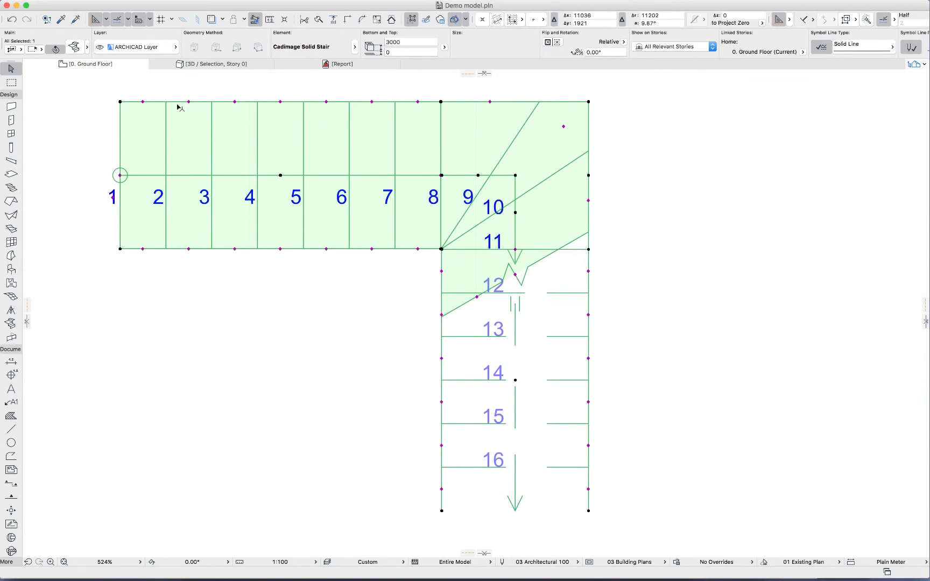
# Bow the stair's left end, shift the landing node left, and curve tread 1's ends outward.
pyautogui.click(120, 175)
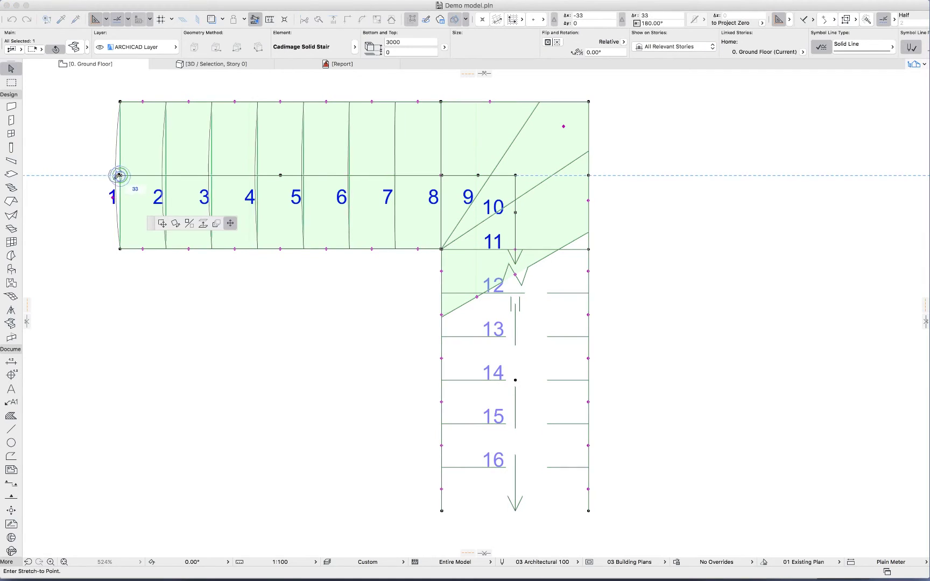
pyautogui.click(92, 175)
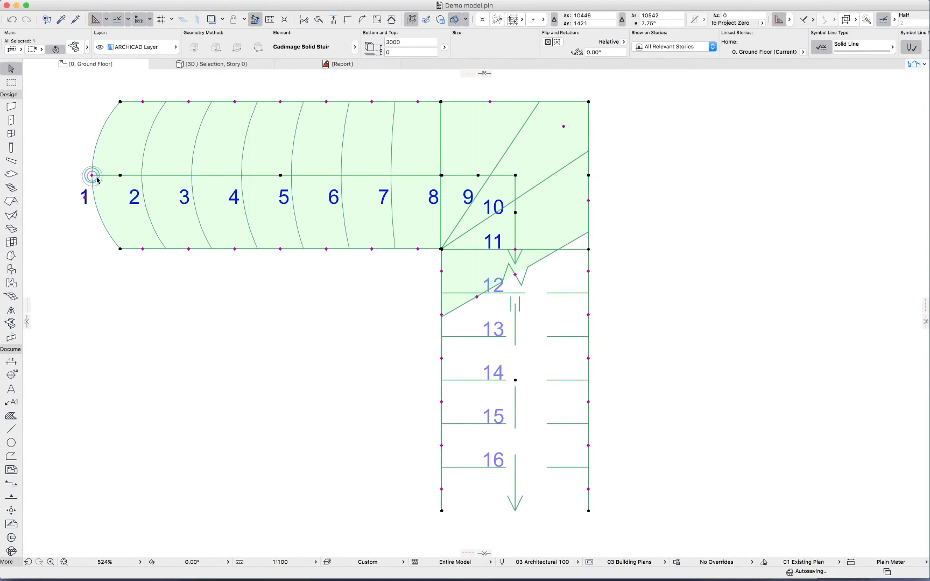
pyautogui.click(441, 174)
pyautogui.click(421, 175)
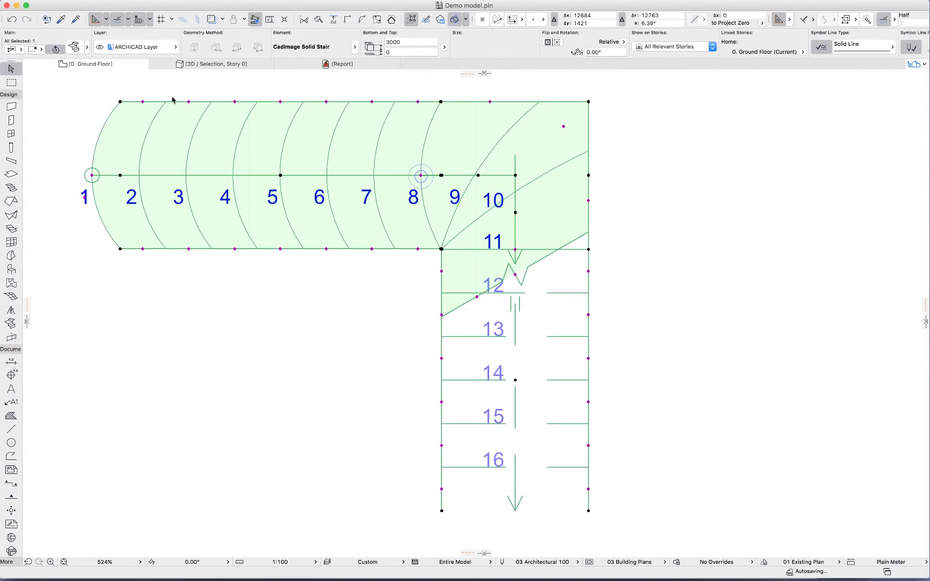
pyautogui.click(143, 101)
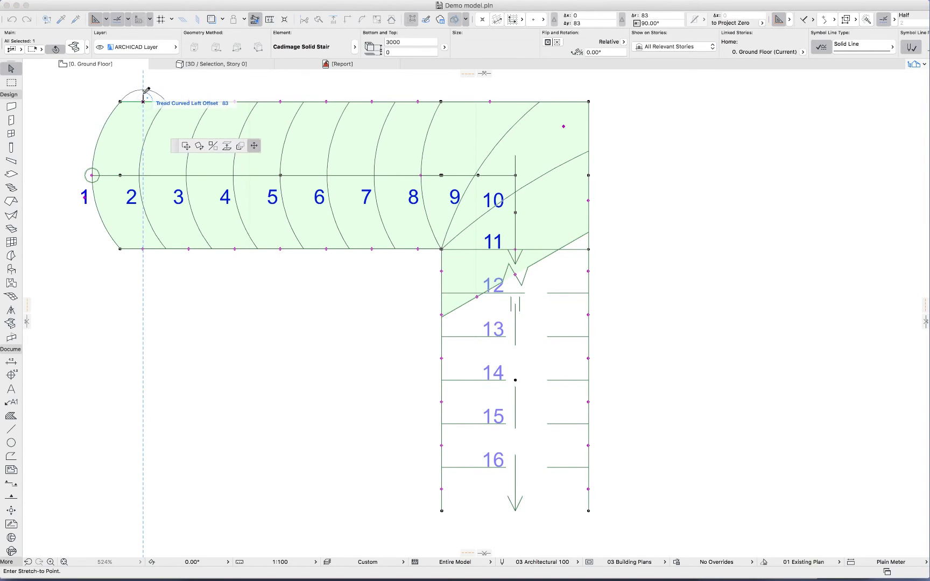
pyautogui.click(143, 94)
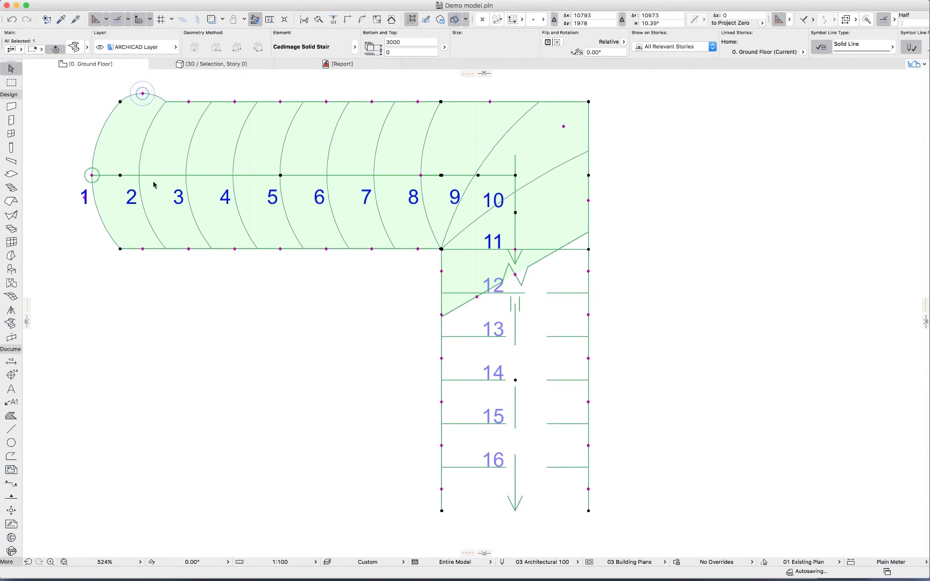
pyautogui.click(142, 249)
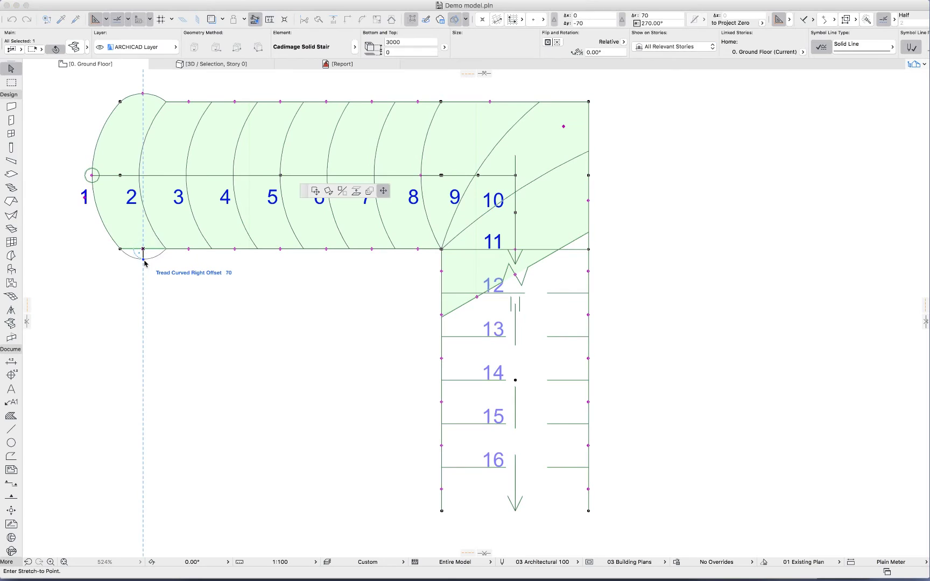
pyautogui.click(142, 259)
# Switch the stair's Graphic Editing Mode to Edit Flight Shapes.
pyautogui.press('super+t')
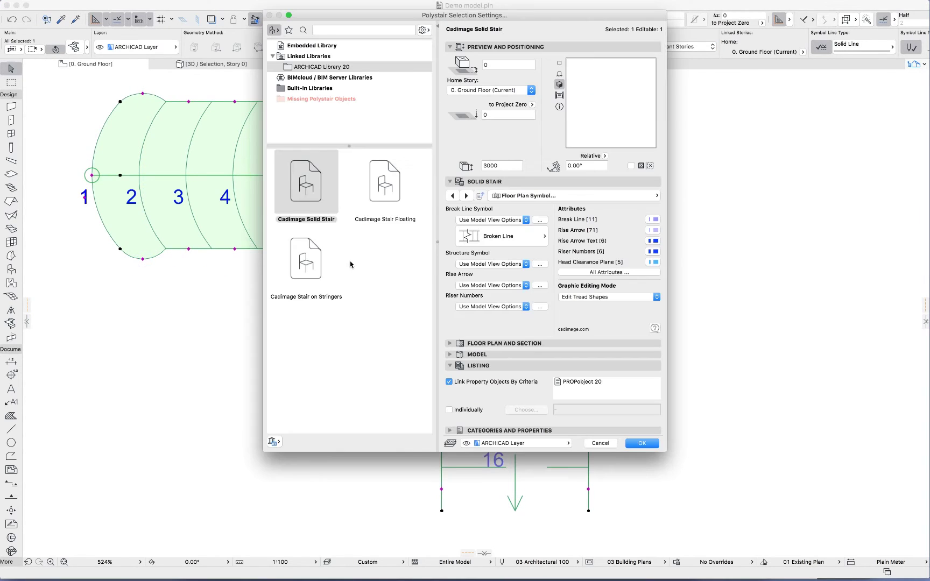
pyautogui.click(629, 297)
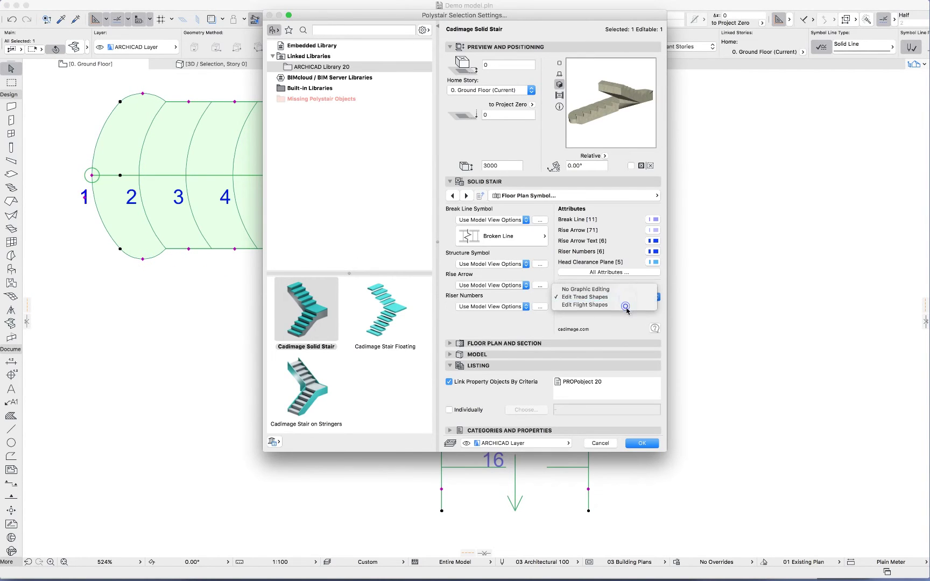
pyautogui.click(625, 307)
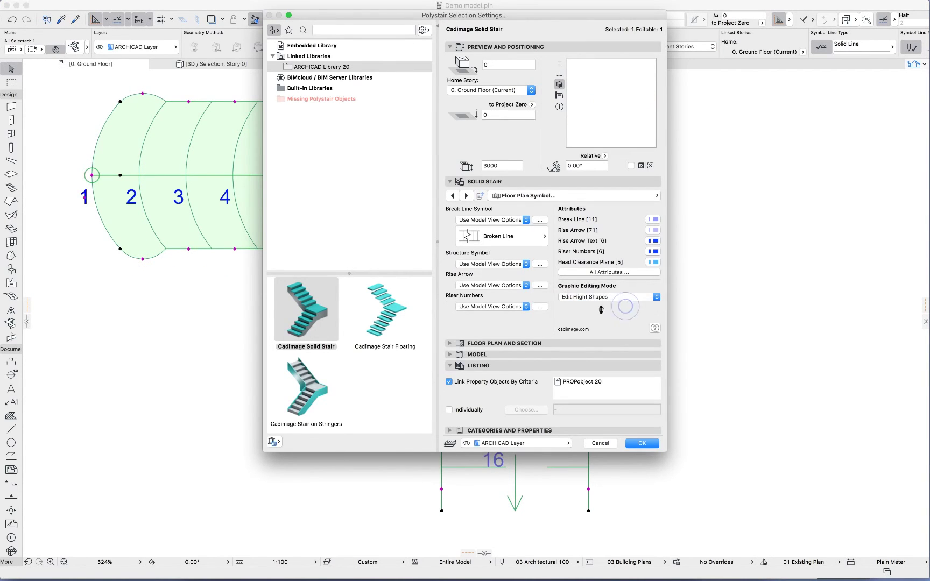
pyautogui.click(654, 445)
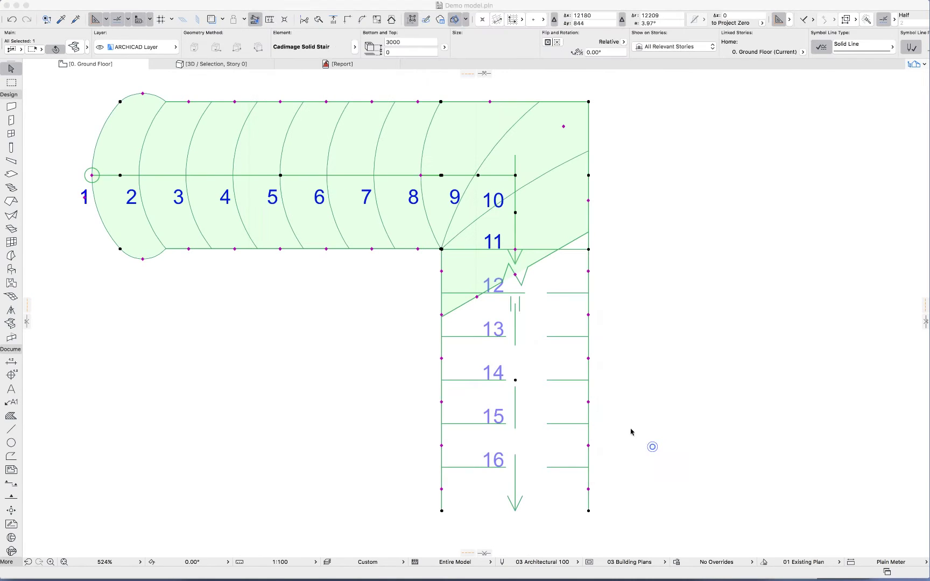
# Lower the first flight's lower-left and upper-left corners to angle its starting end.
pyautogui.click(120, 249)
pyautogui.click(120, 294)
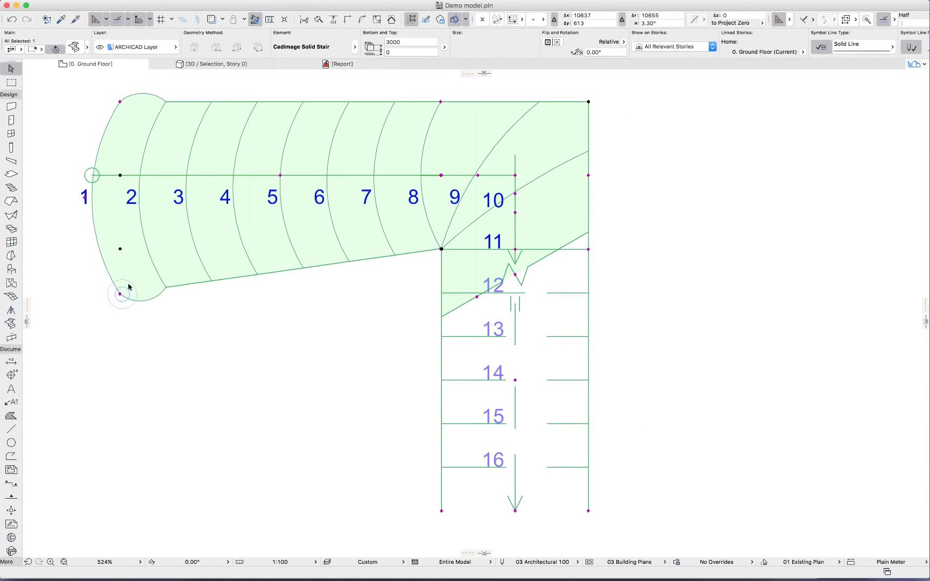
pyautogui.click(120, 103)
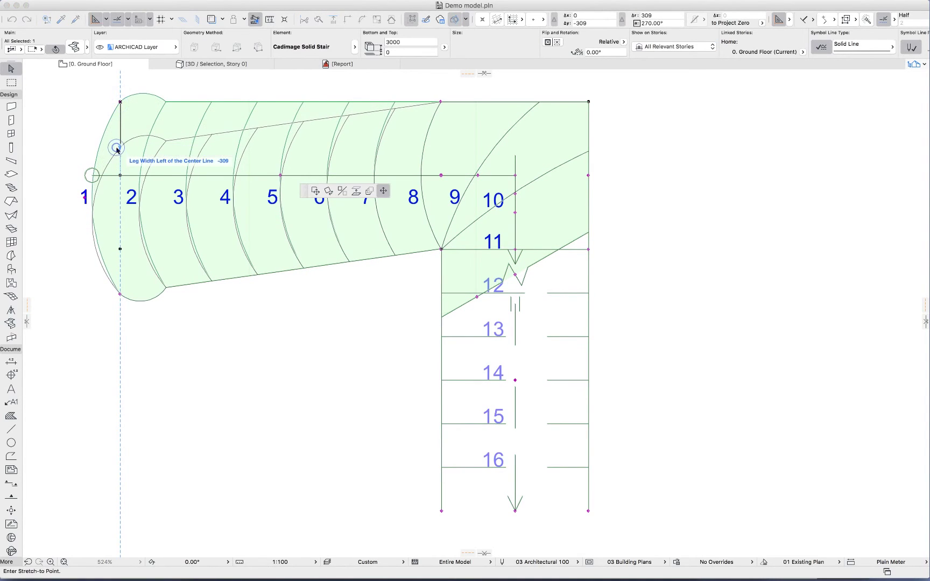
pyautogui.click(119, 147)
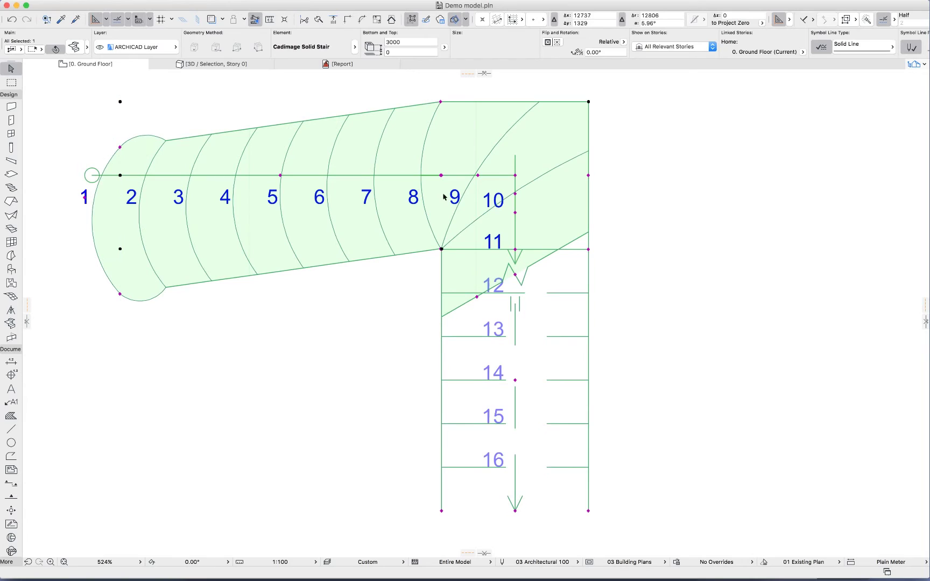
# Curve the lower flight down-left with Leg Curve Angle and view the stair in 3D.
pyautogui.click(514, 381)
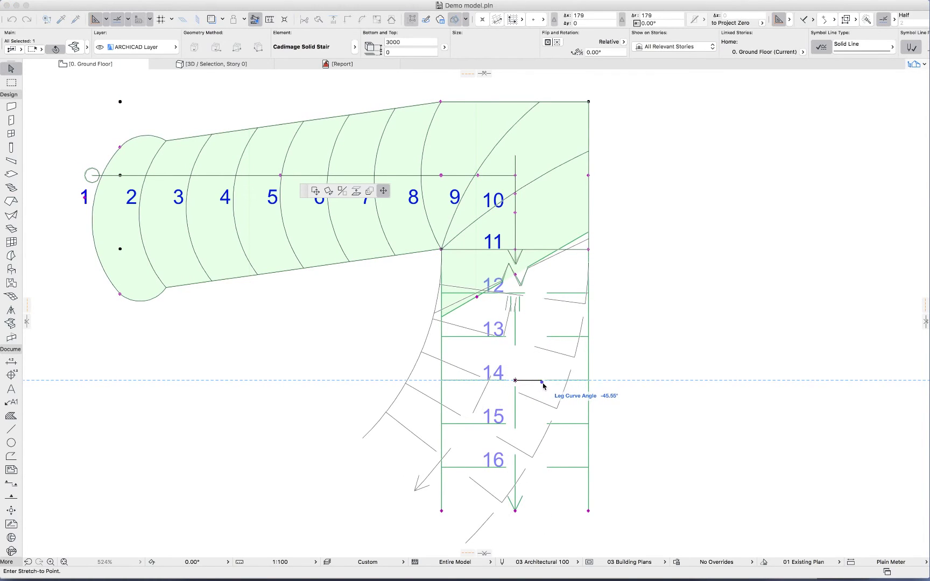
pyautogui.click(544, 383)
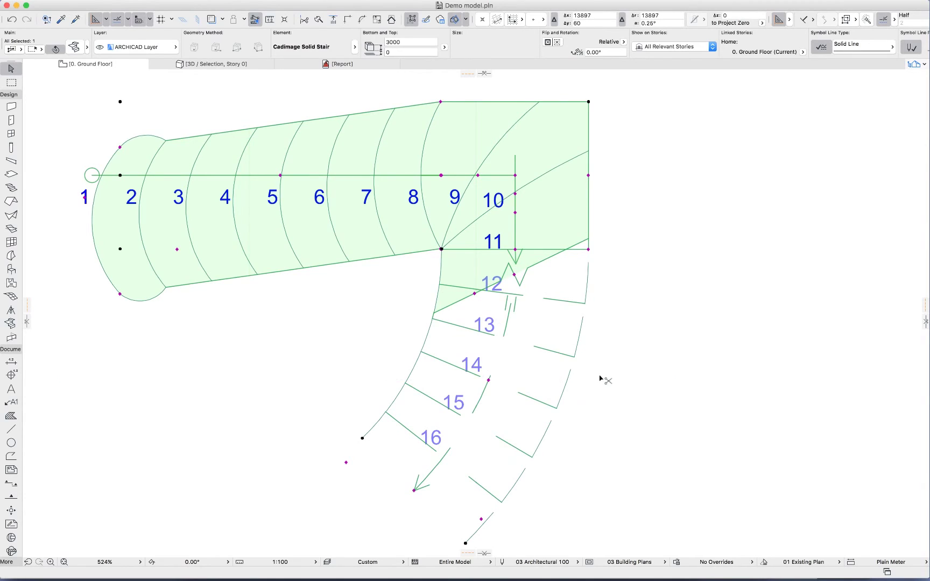
pyautogui.press('F5')
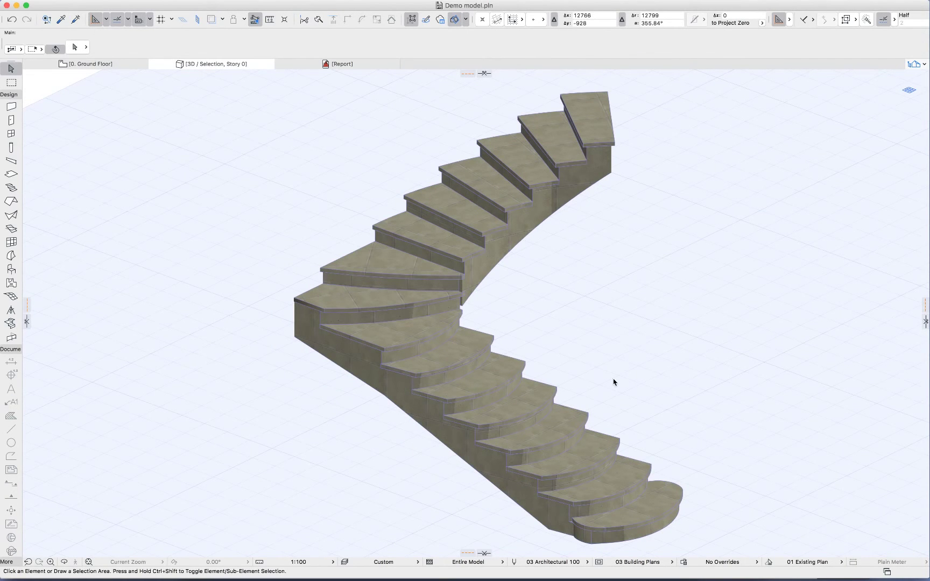
pyautogui.press('F2')
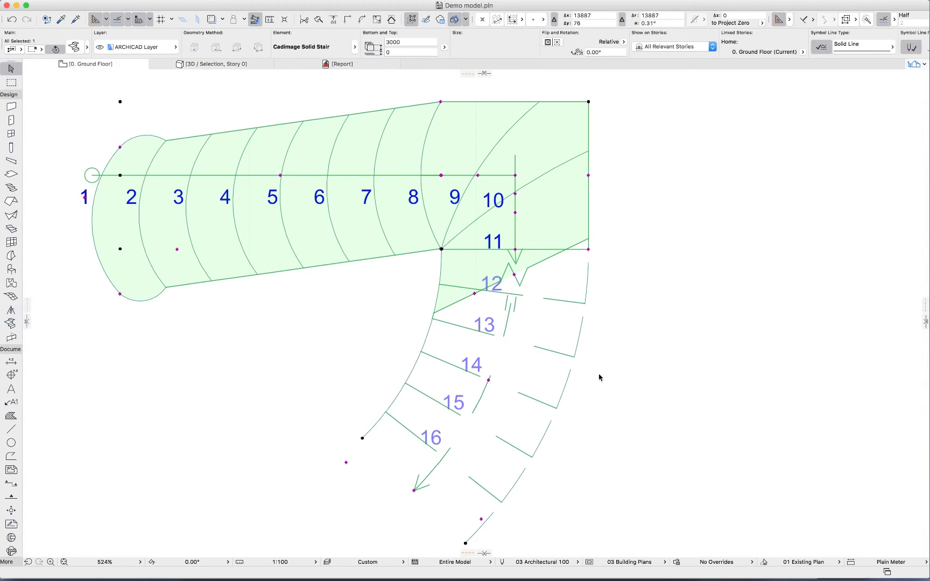
pyautogui.scroll(-2, 514, 507)
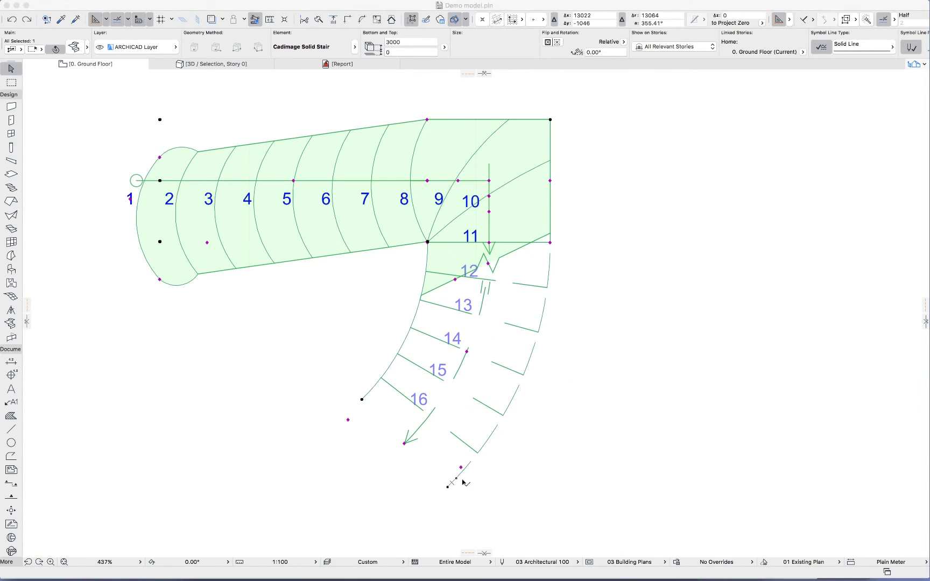
pyautogui.click(557, 357)
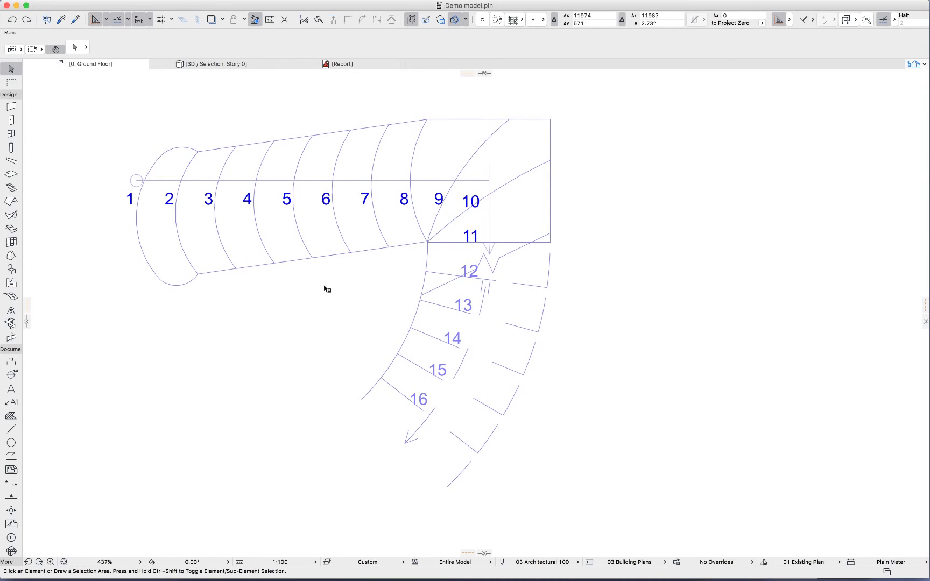
# Pan to the empty walled area and set the new stair's default anchor to top-left.
pyautogui.hscroll(-15, 325, 288)
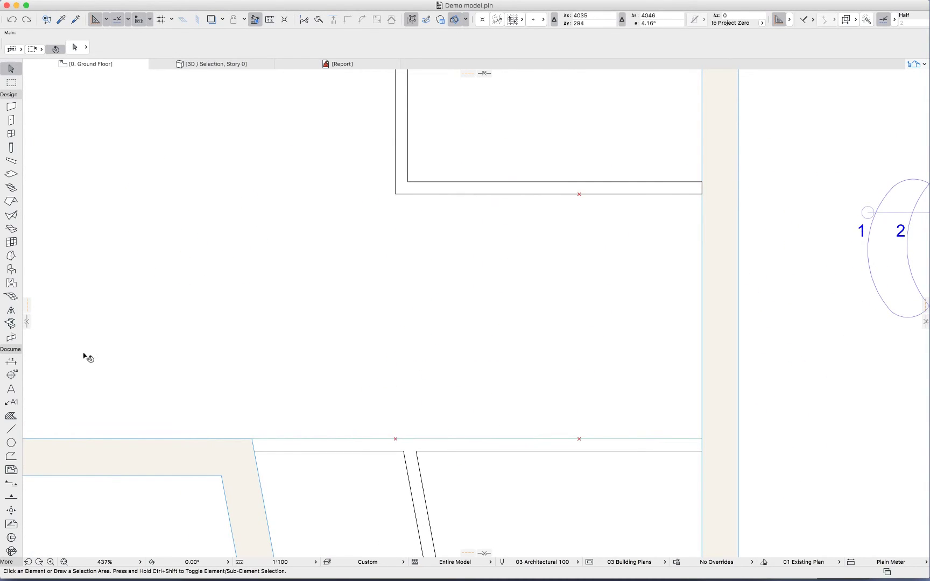
pyautogui.doubleClick(11, 323)
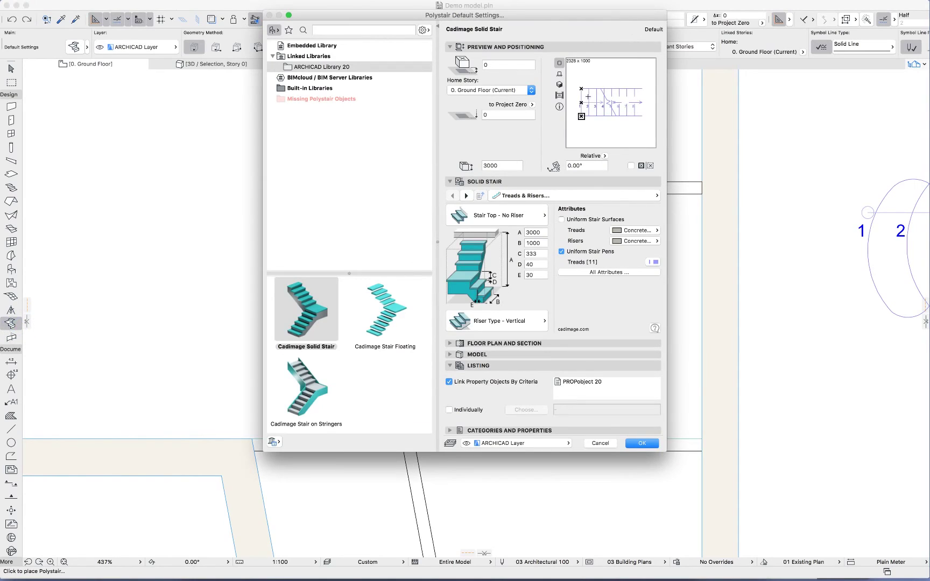
pyautogui.click(581, 89)
# Trace a U-shaped stair path along the walled area's corners, doubling back over a landing.
pyautogui.click(642, 443)
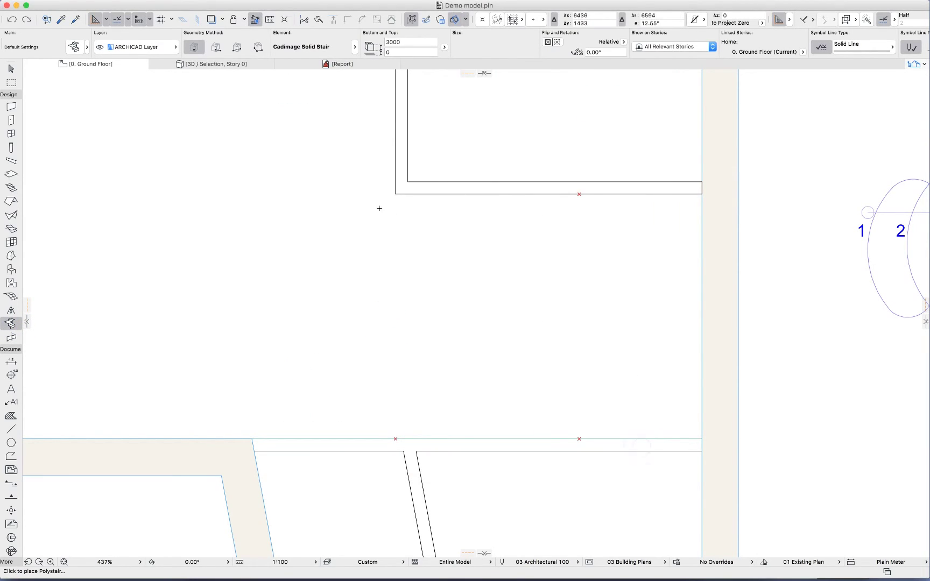
pyautogui.click(397, 194)
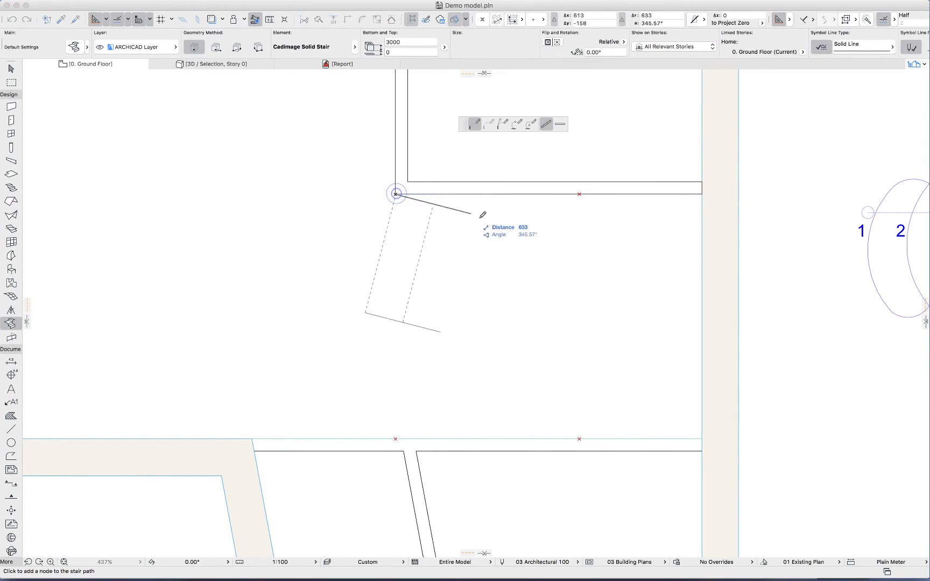
pyautogui.click(579, 194)
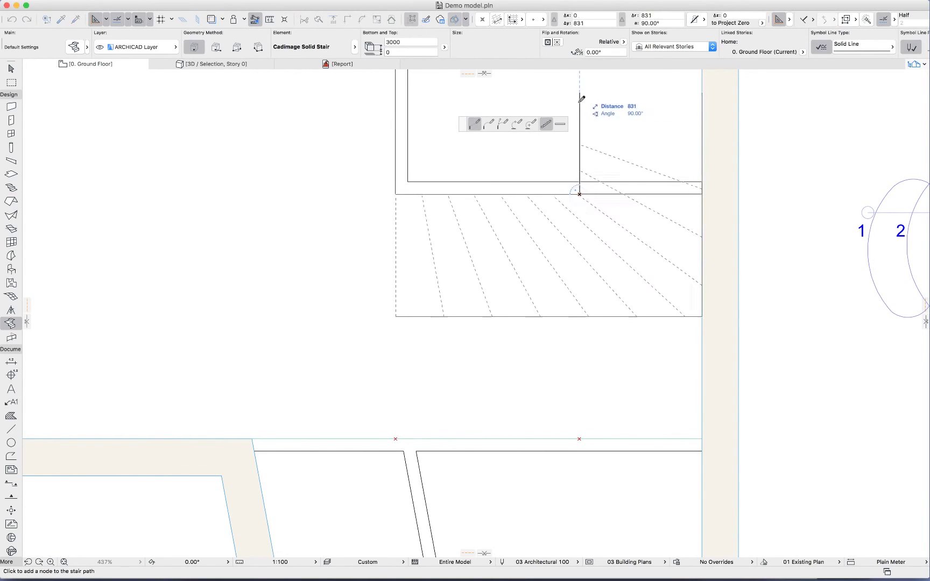
pyautogui.click(701, 195)
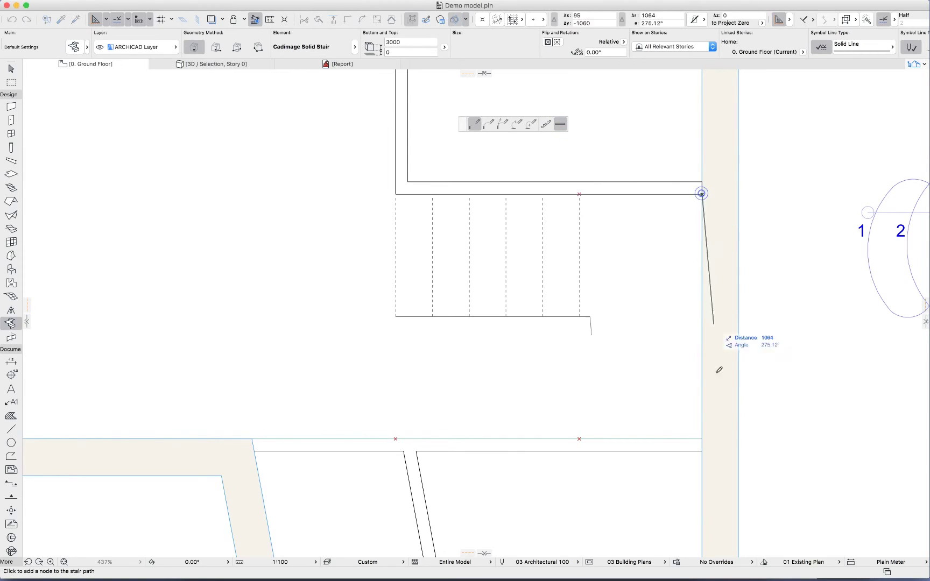
pyautogui.click(701, 439)
pyautogui.click(579, 439)
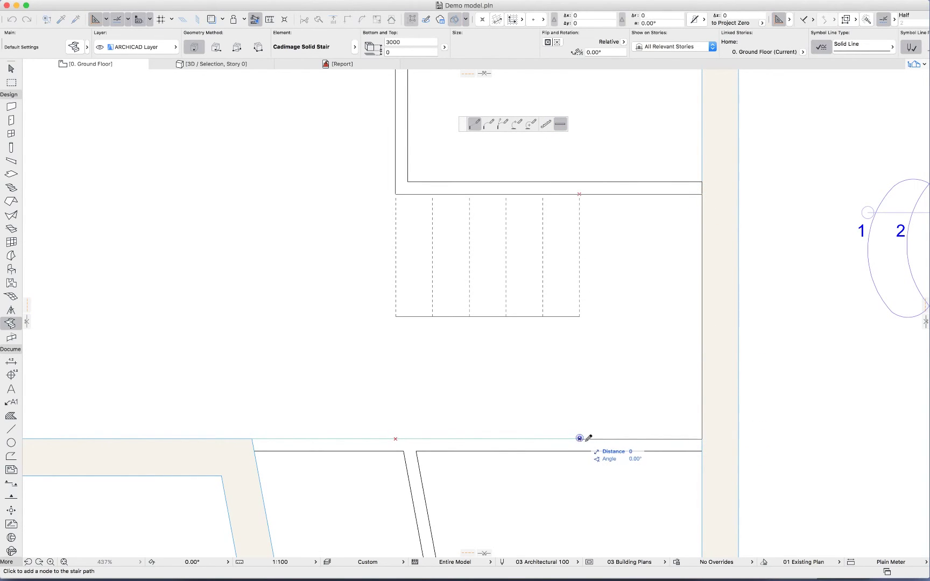
pyautogui.click(547, 127)
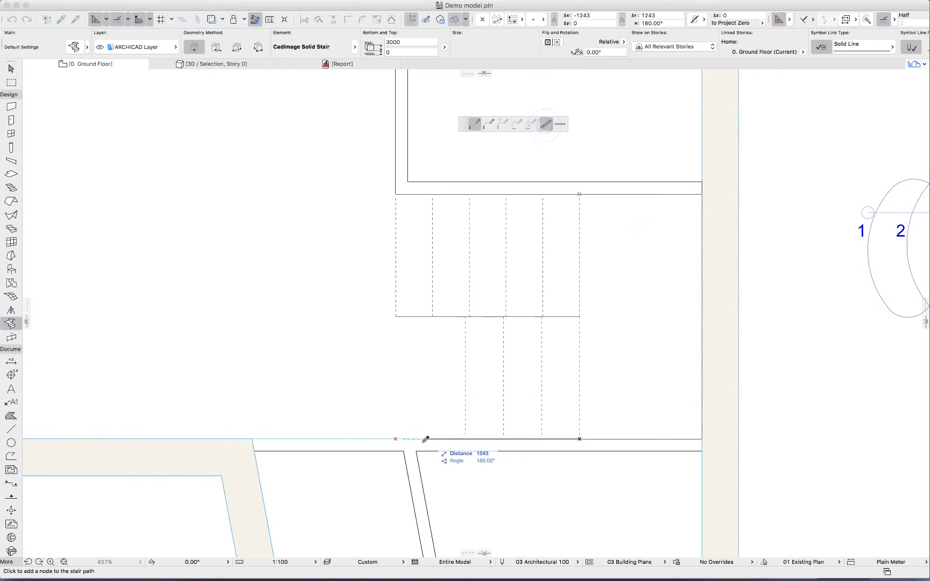
pyautogui.click(396, 439)
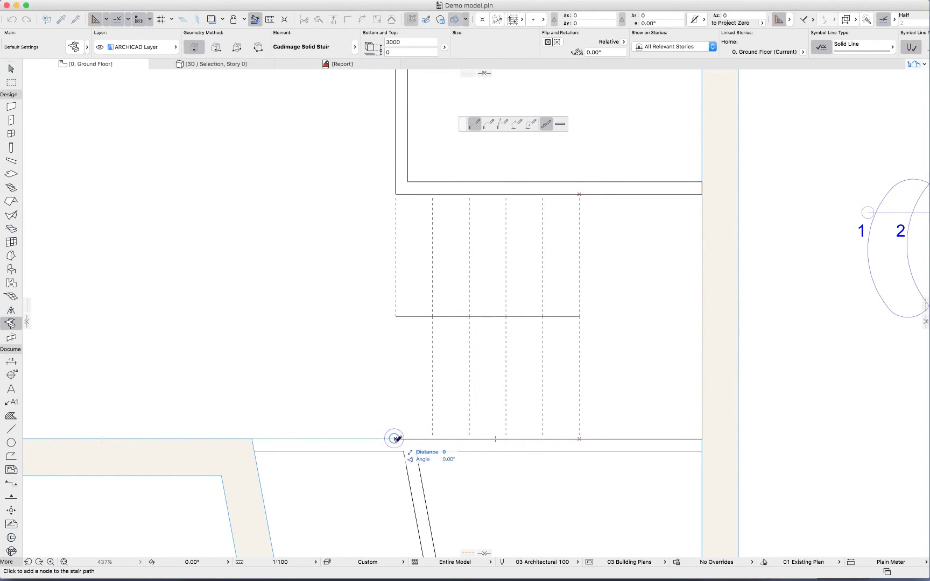
pyautogui.click(396, 439)
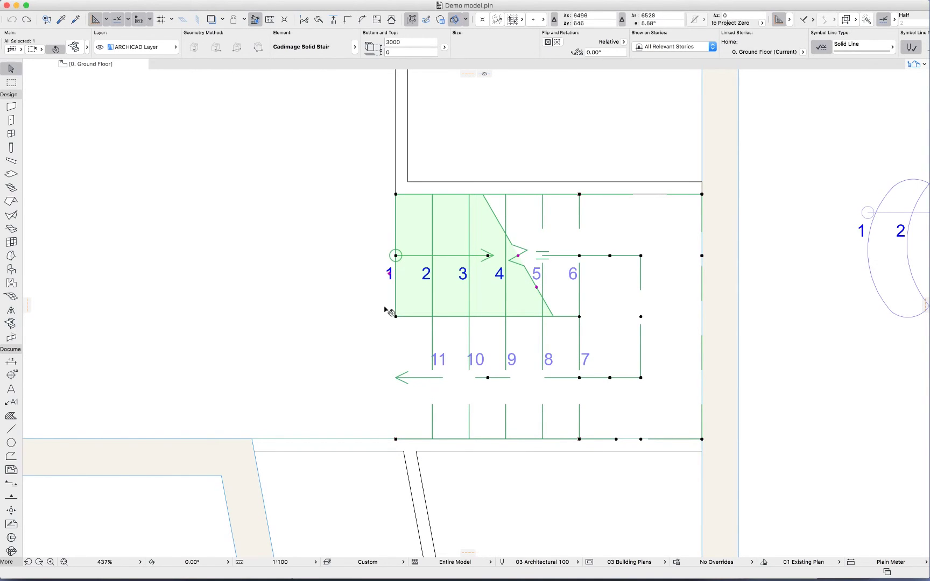
# In the railing defaults, compare the Cadimage Timber, Panel and Handrail types, then choose Horizontal Rails.
pyautogui.doubleClick(11, 337)
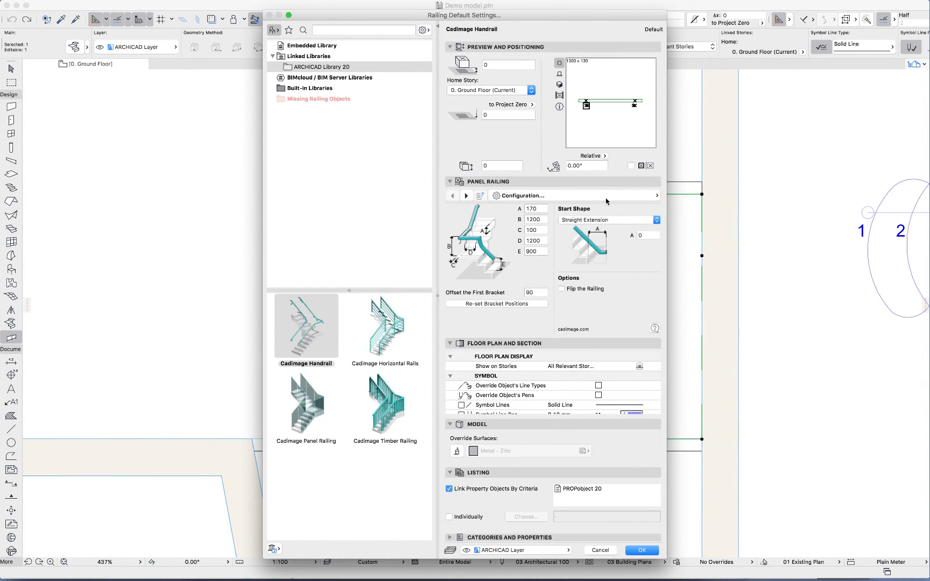
pyautogui.click(394, 328)
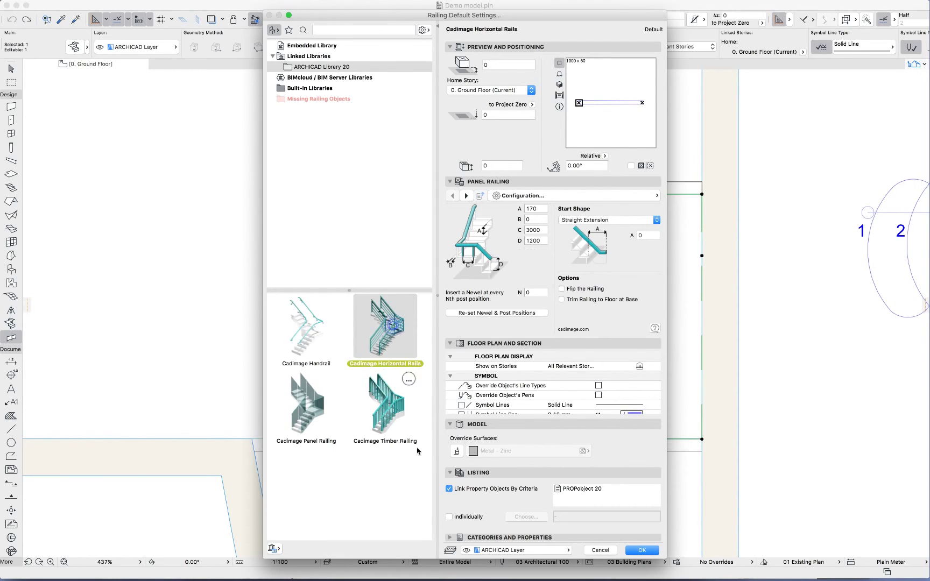
pyautogui.click(388, 408)
pyautogui.click(304, 409)
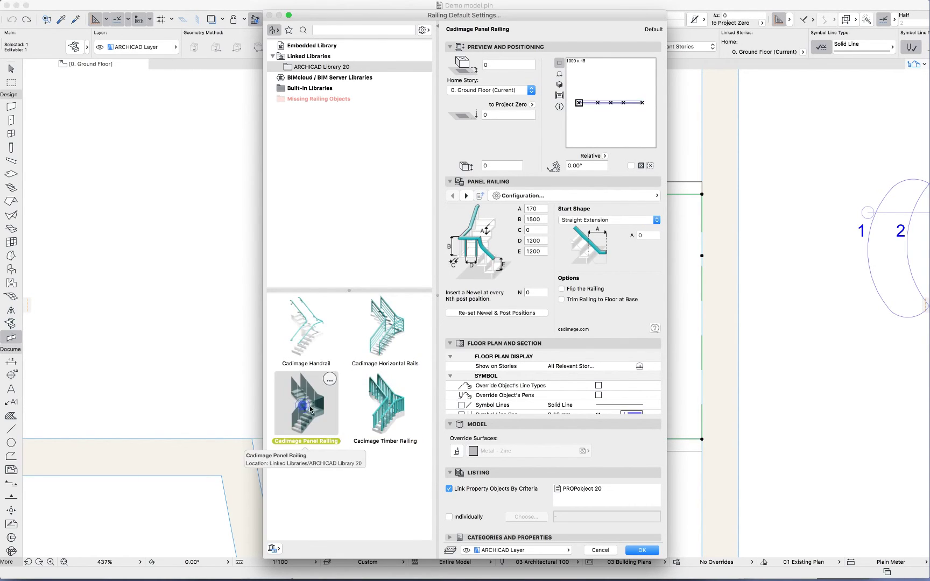
pyautogui.click(311, 333)
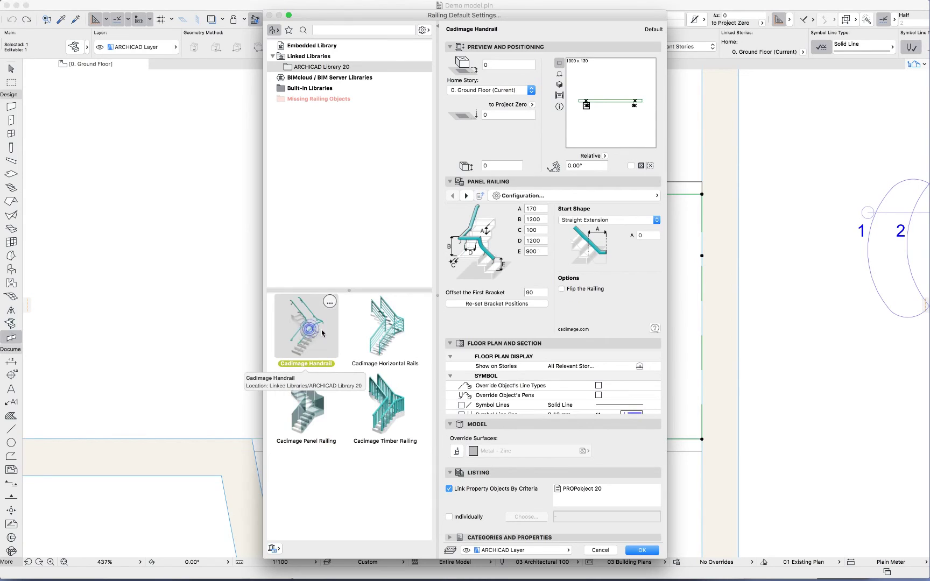
pyautogui.click(384, 335)
# Review the handrail, newel, balustrade, plan symbol and surface pages, then accept the Horizontal Rails defaults.
pyautogui.click(605, 196)
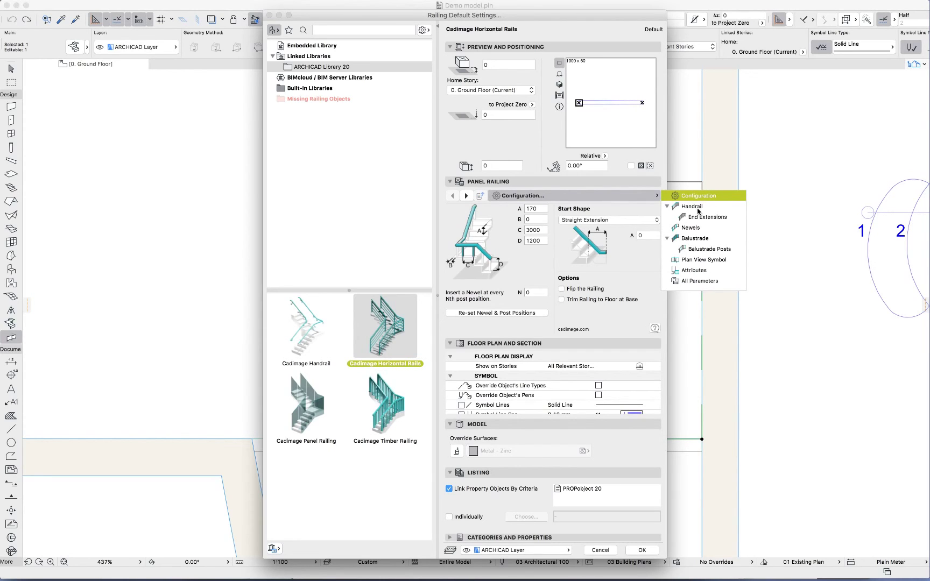
pyautogui.click(694, 206)
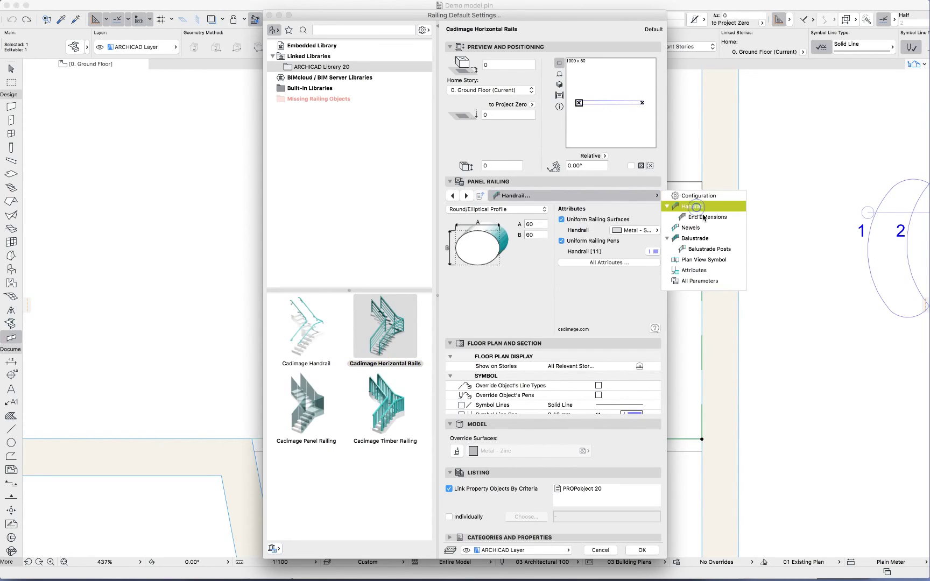
pyautogui.click(694, 229)
pyautogui.click(695, 239)
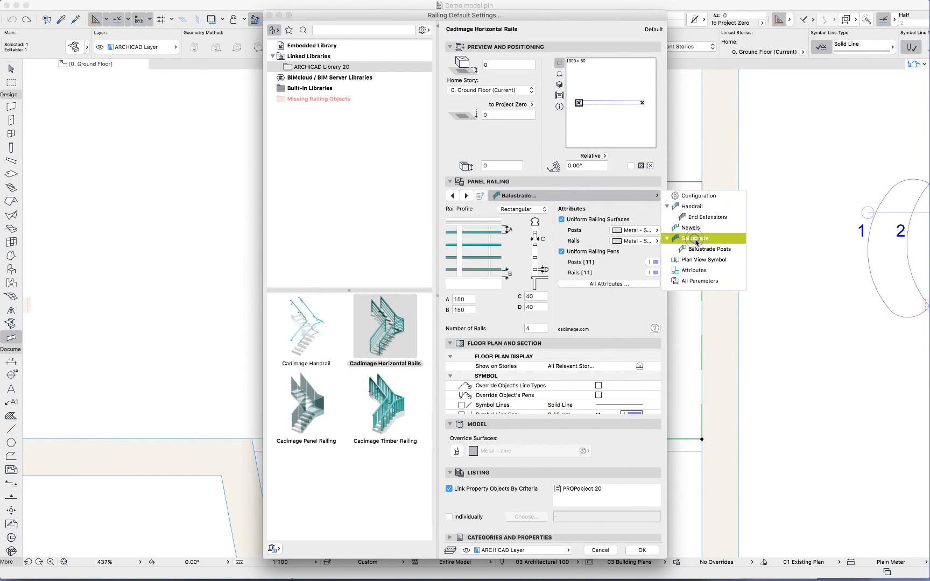
pyautogui.click(694, 261)
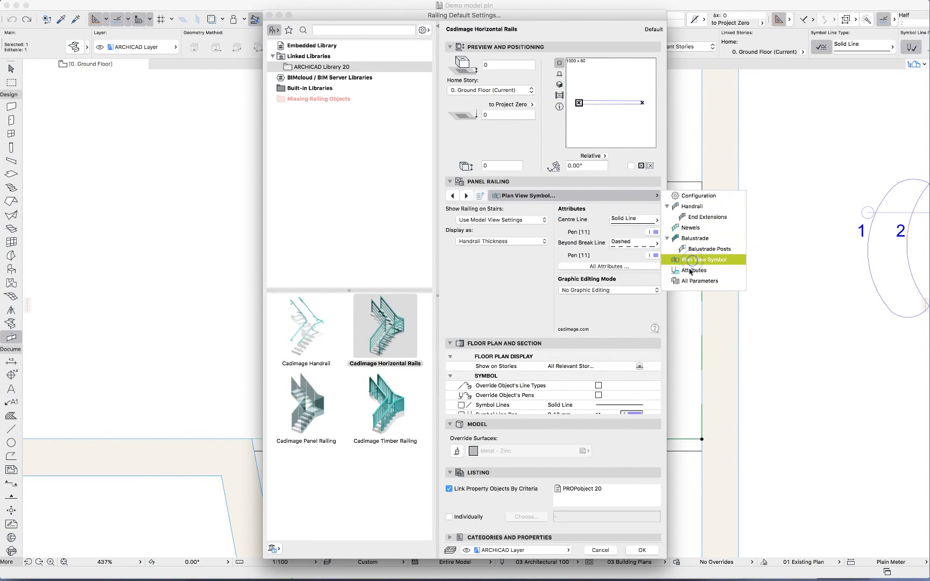
pyautogui.click(694, 270)
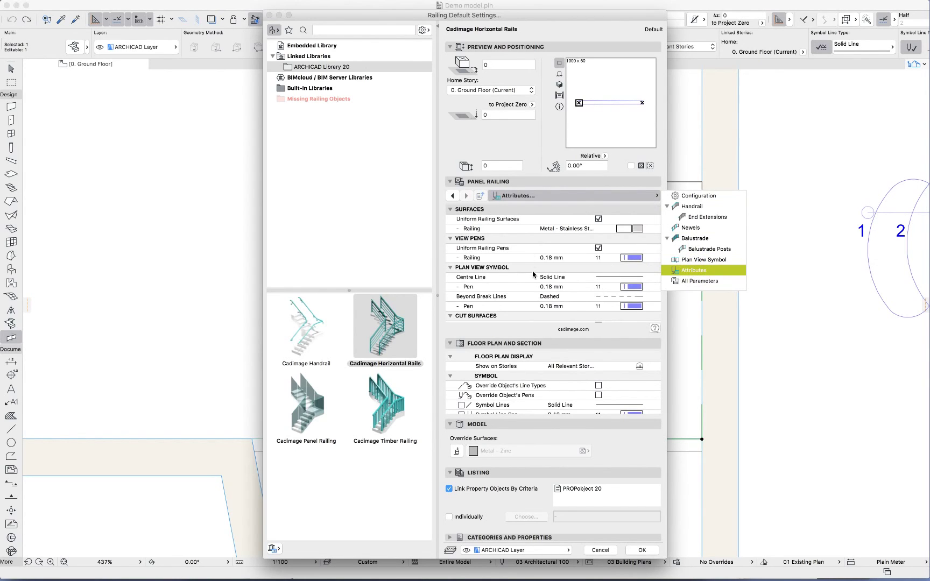
pyautogui.click(653, 550)
pyautogui.click(653, 550)
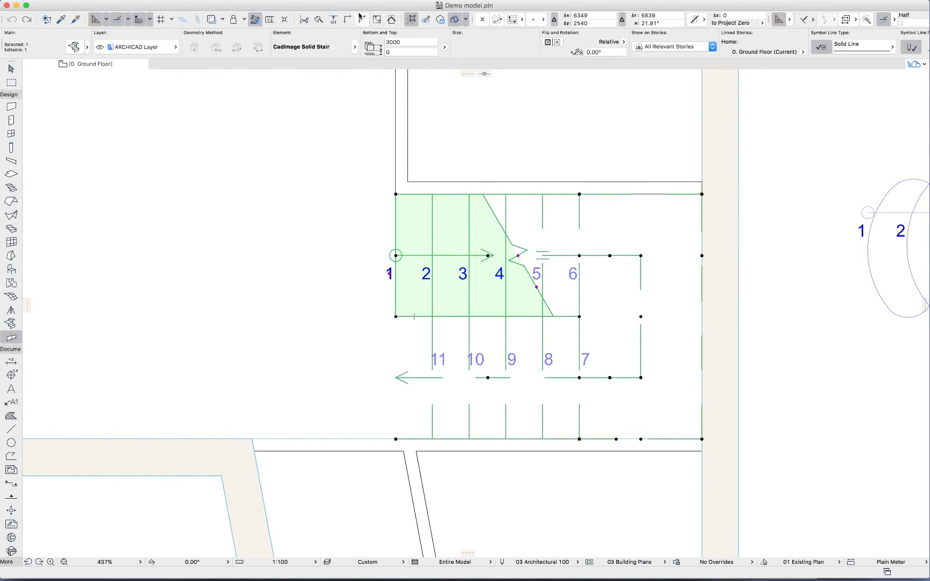
# Run Cadimage > Stairs > Place Railings and pick Cadimage Handrail as the railing type.
pyautogui.click(381, 5)
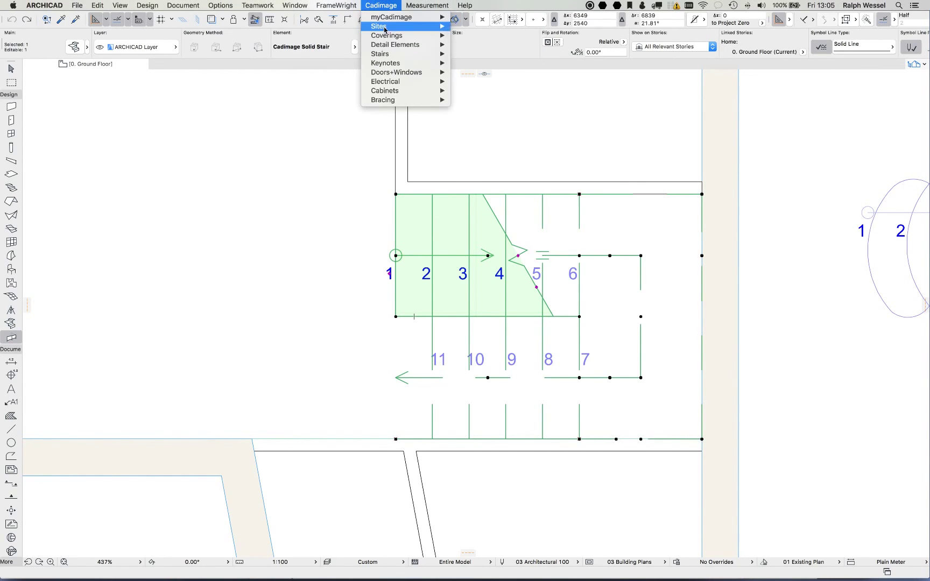
pyautogui.moveTo(390, 53)
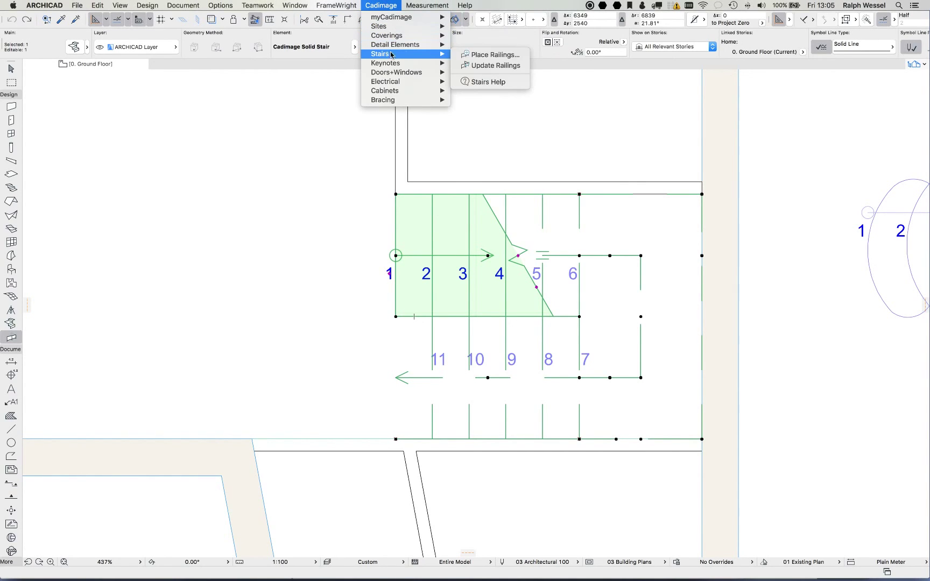
pyautogui.click(487, 55)
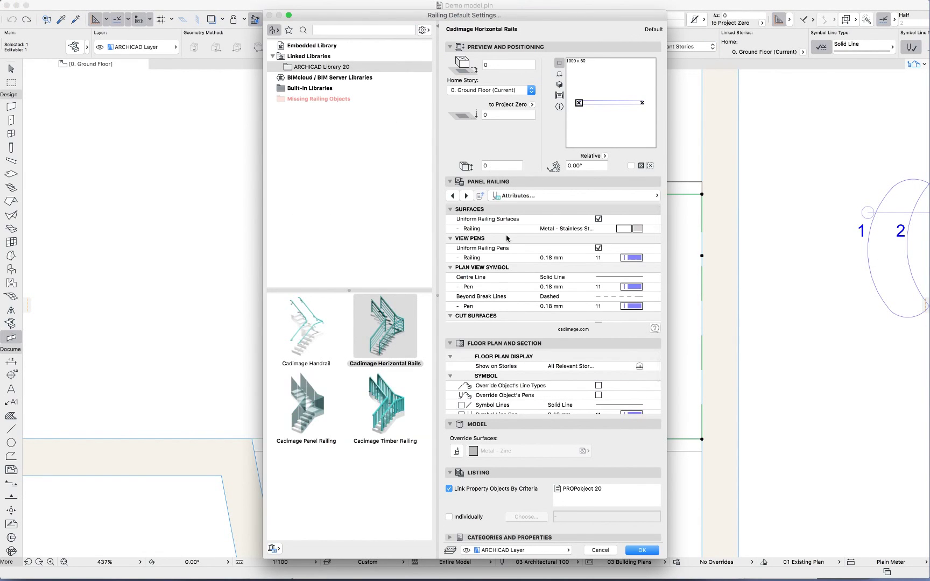
pyautogui.click(301, 332)
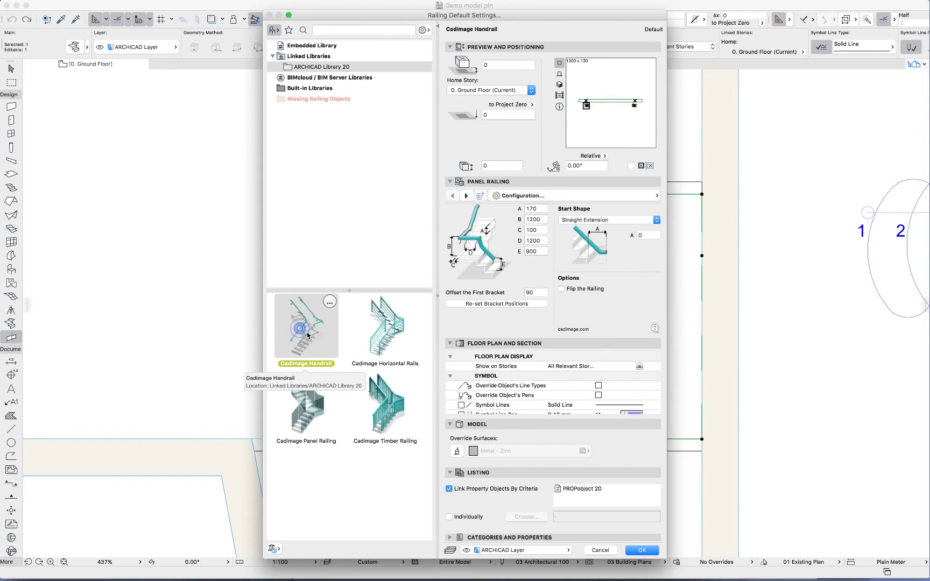
# Place Cadimage Handrails along both sides of the first flight, then start a marquee at the stair's top-left corner.
pyautogui.click(642, 550)
pyautogui.scroll(3, 565, 231)
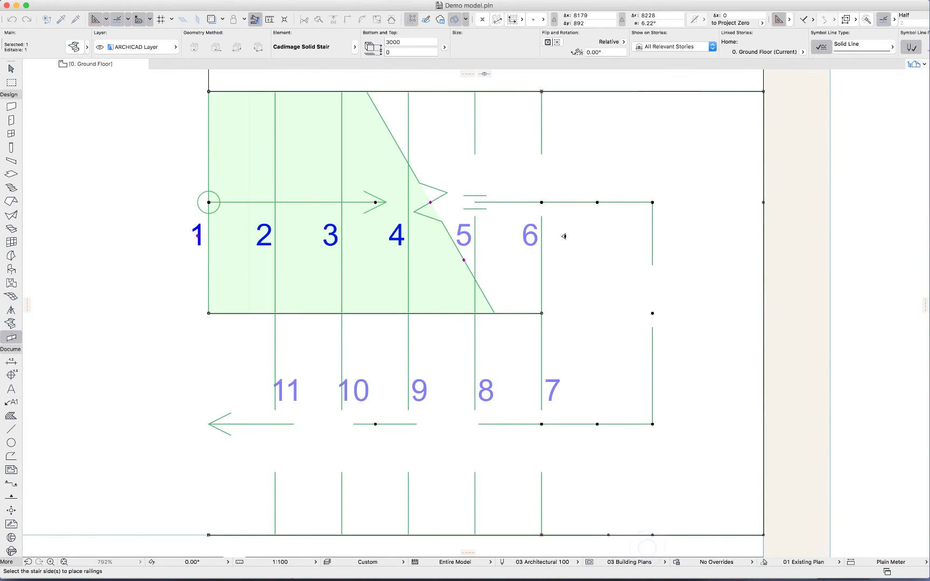
pyautogui.scroll(-4, 523, 131)
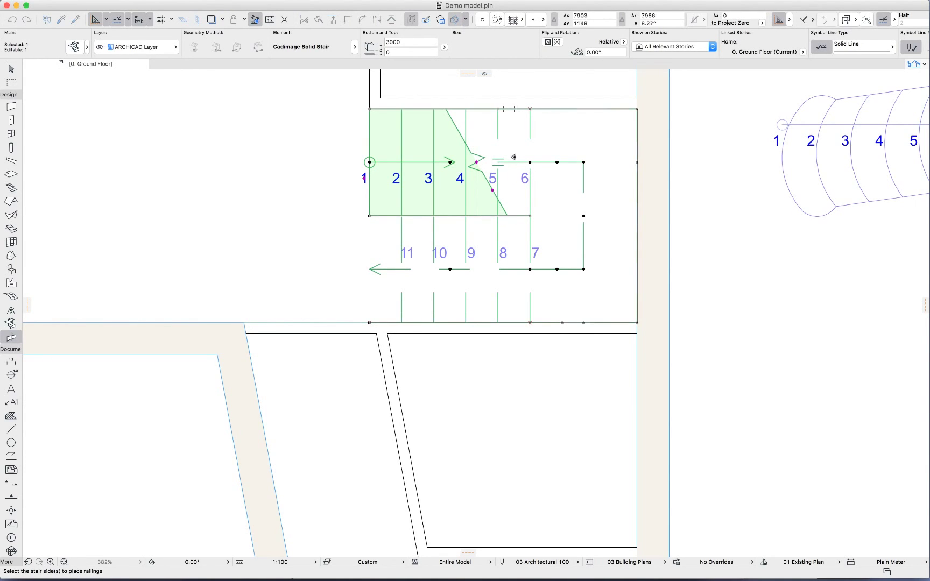
pyautogui.click(510, 156)
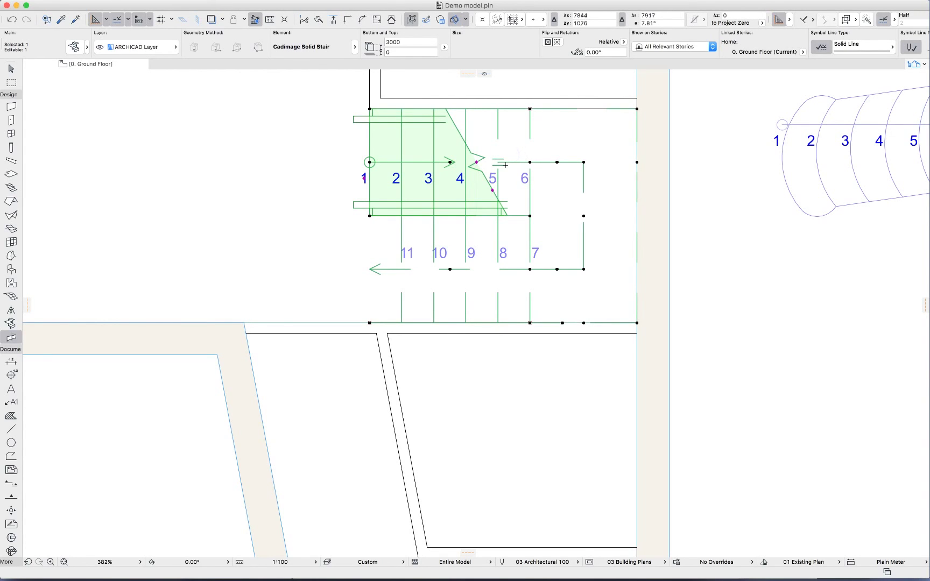
pyautogui.press('m')
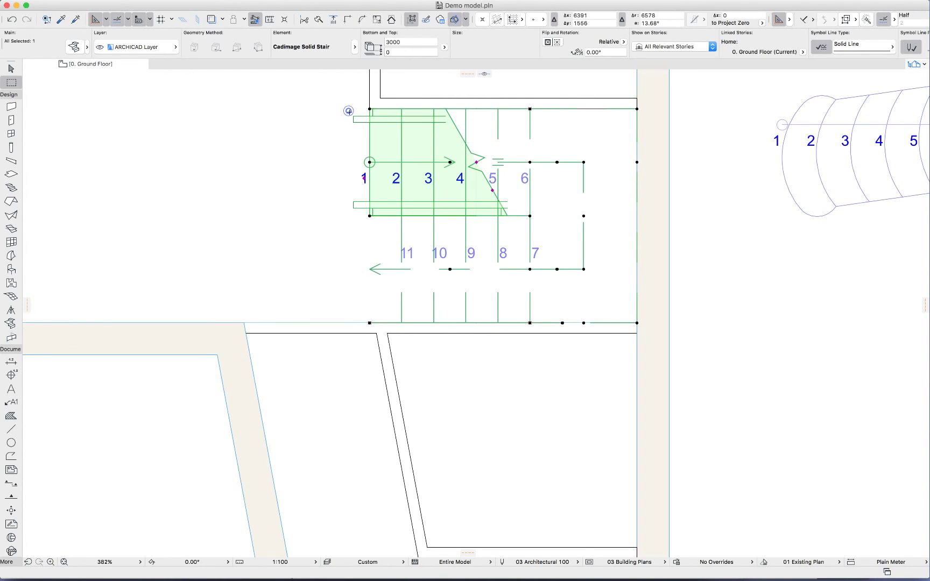
pyautogui.click(345, 112)
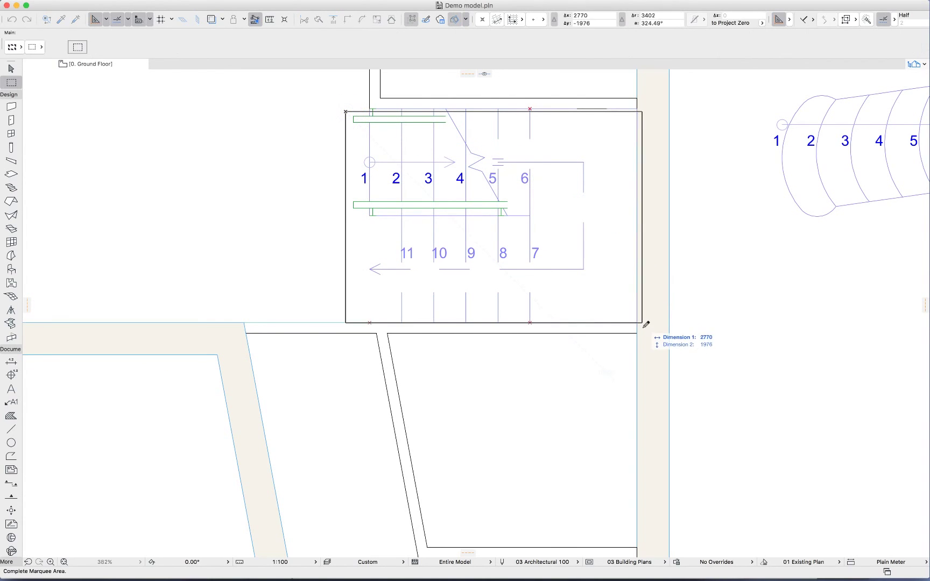
# Close the marquee around the whole stair and display the enclosed area in 3D.
pyautogui.click(666, 332)
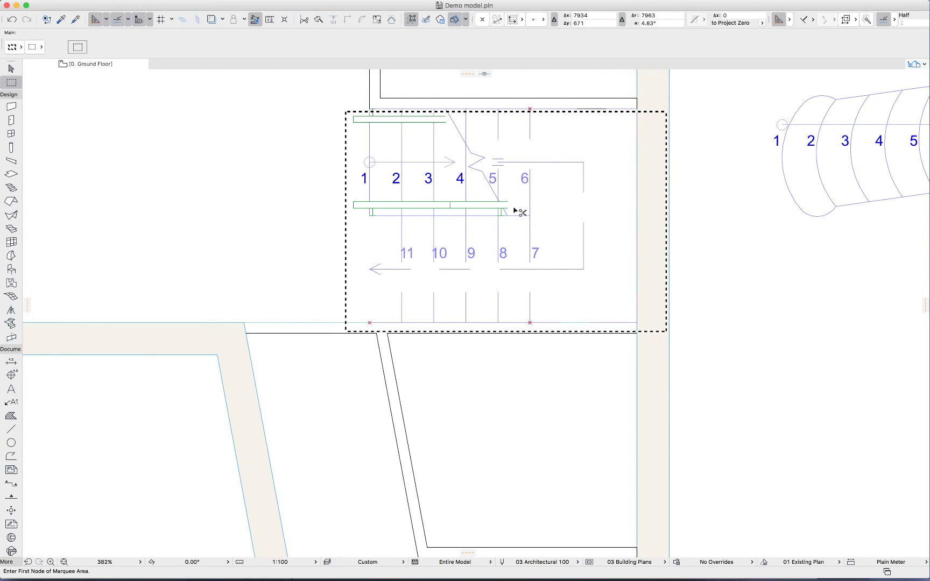
pyautogui.press('F5')
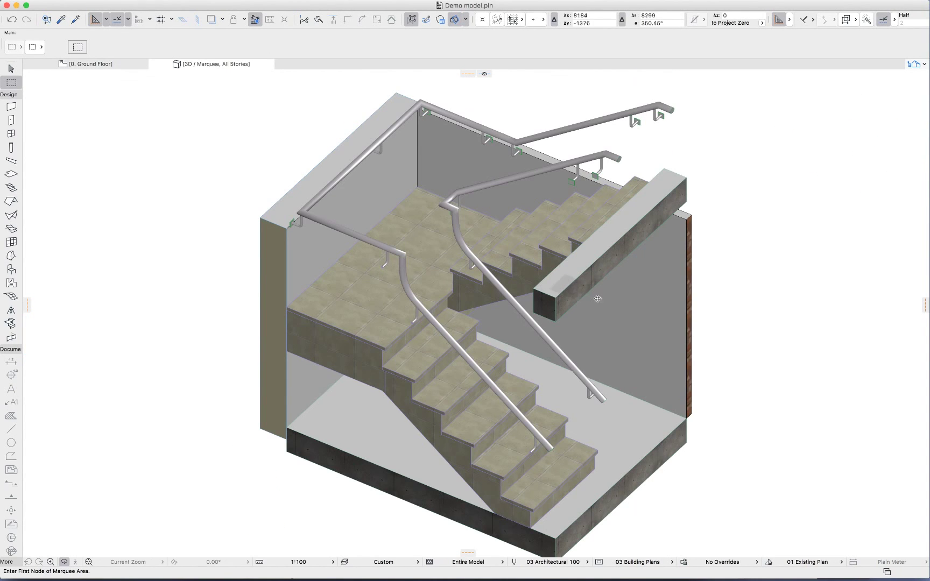